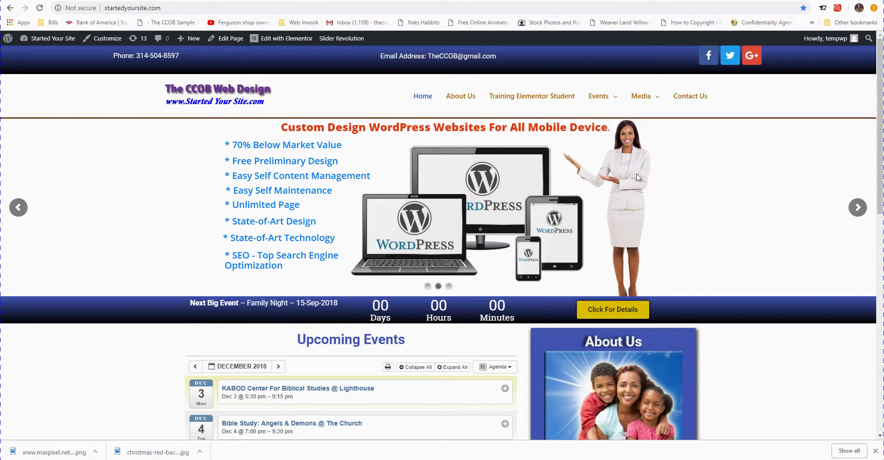
click(559, 189)
click(573, 190)
click(573, 190)
click(566, 191)
click(567, 192)
Go to the Slider Revolution admin page and open the Startedsite1 slider in the slide editor.
click(329, 41)
mouse_move(338, 42)
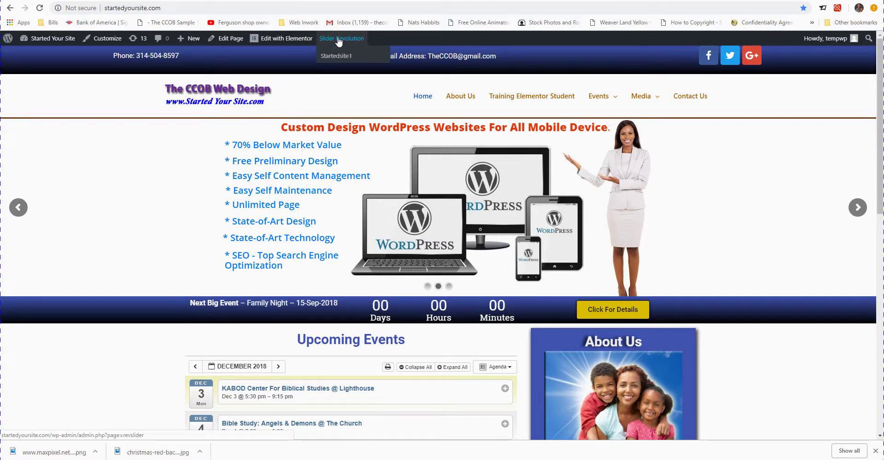
click(338, 40)
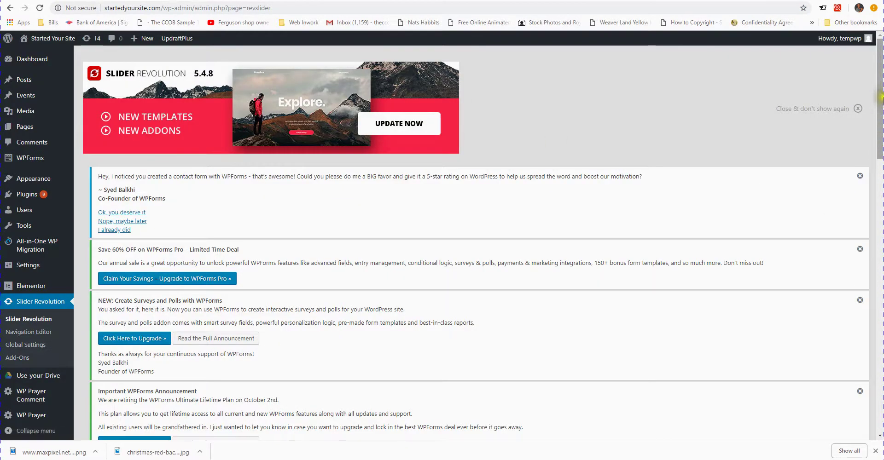
drag(879, 134, 879, 240)
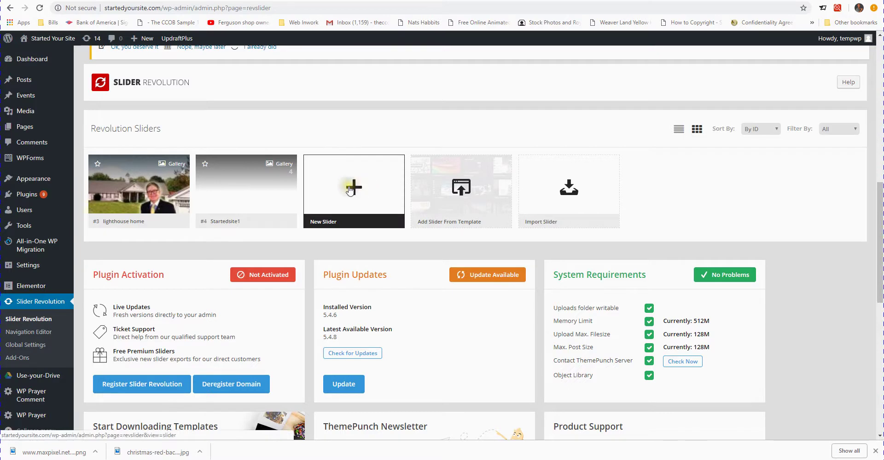
click(260, 180)
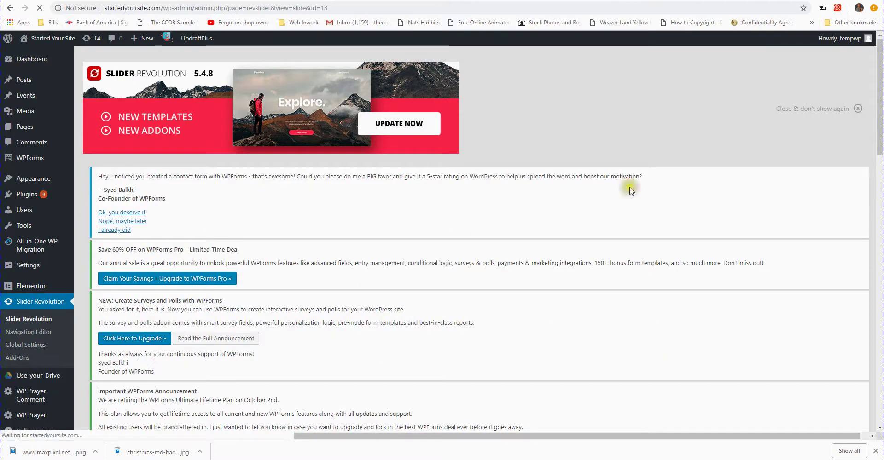
Add a blank slide to the Startedsite1 slider.
drag(880, 84, 880, 147)
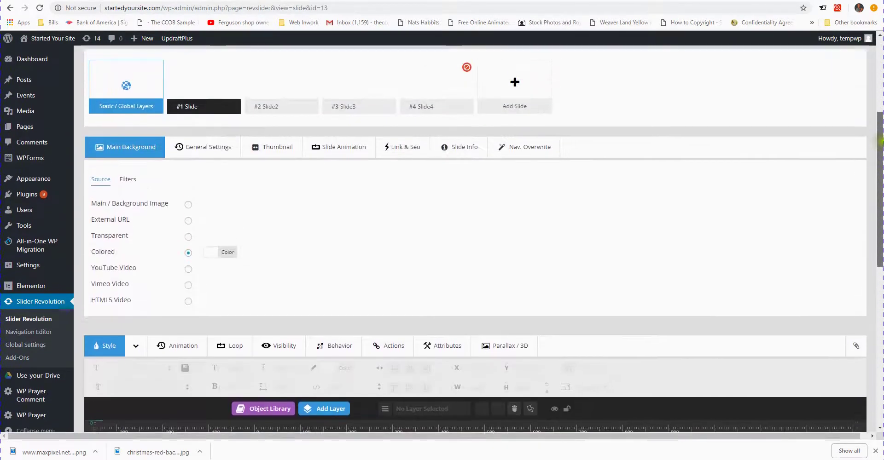
mouse_move(433, 111)
mouse_move(509, 83)
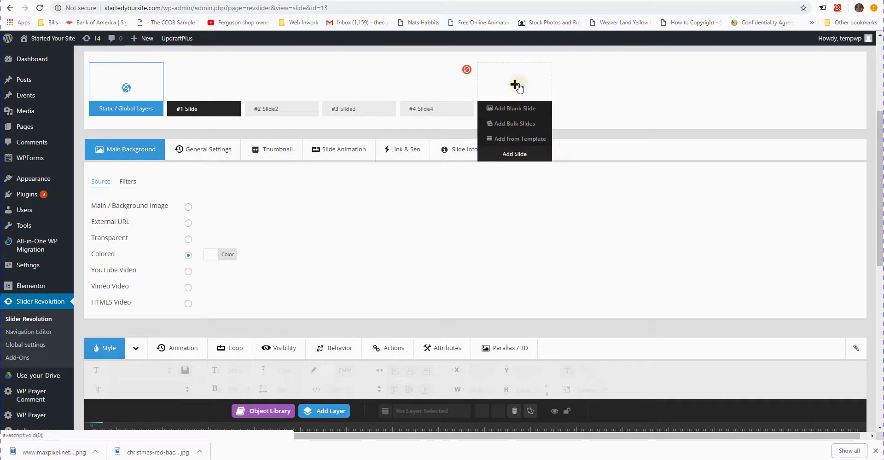
click(519, 109)
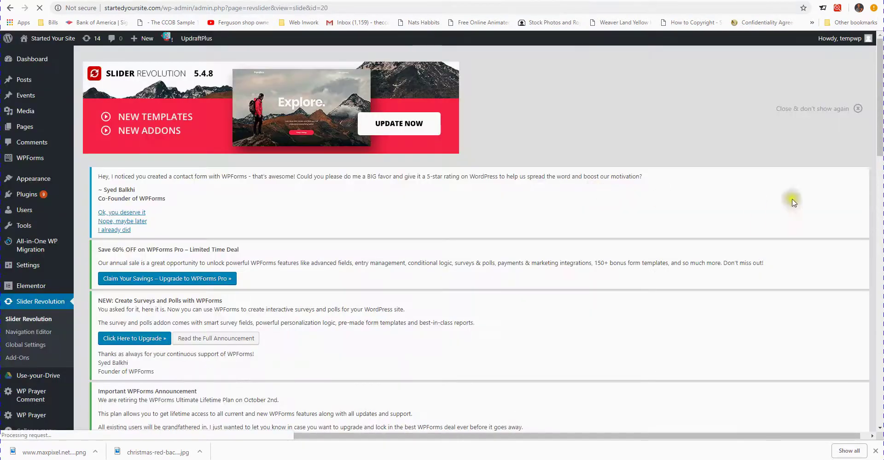
Give the new slide a solid background using the yellow core preset, lightened to #ffd738.
drag(881, 100, 880, 159)
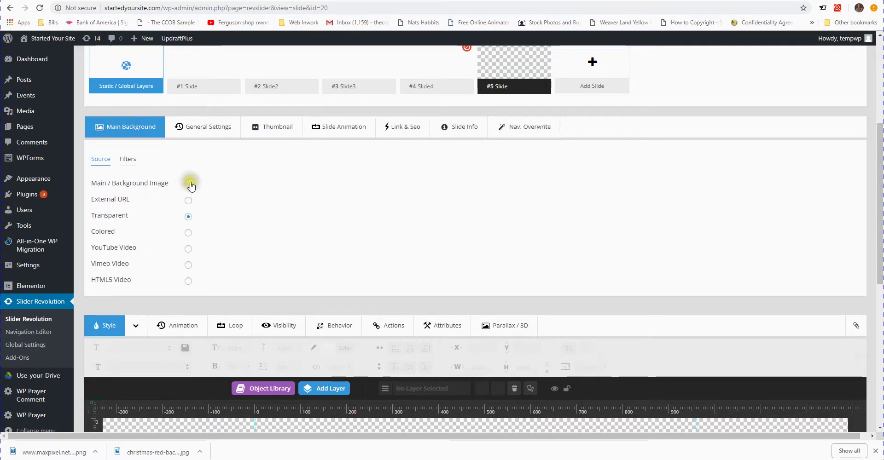
click(188, 232)
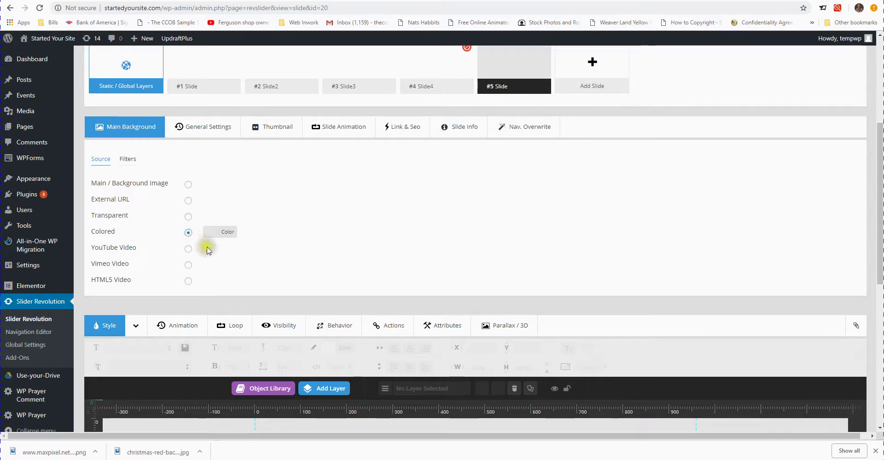
click(216, 239)
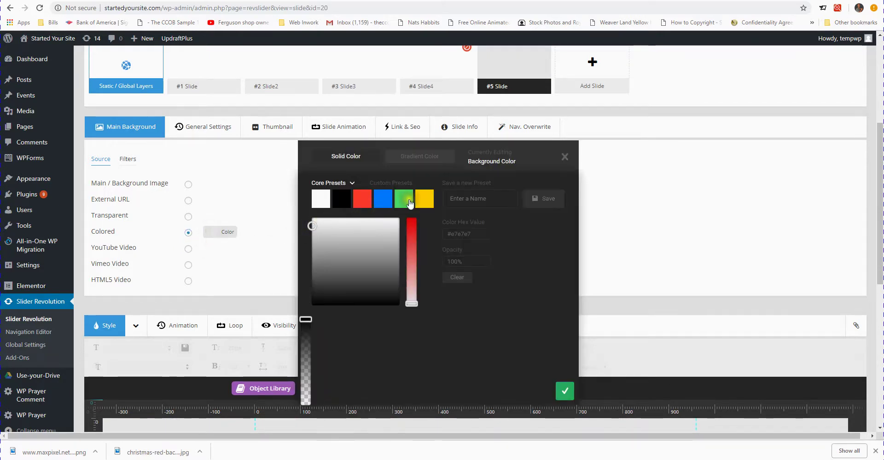
click(424, 201)
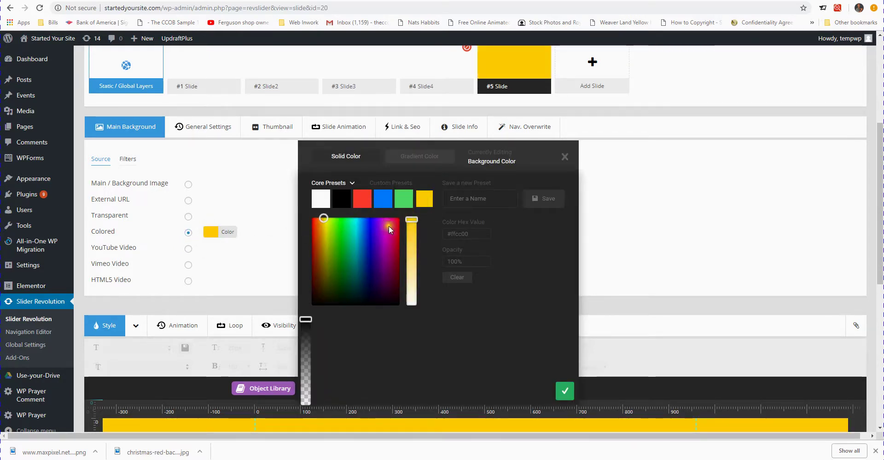
drag(412, 230, 415, 234)
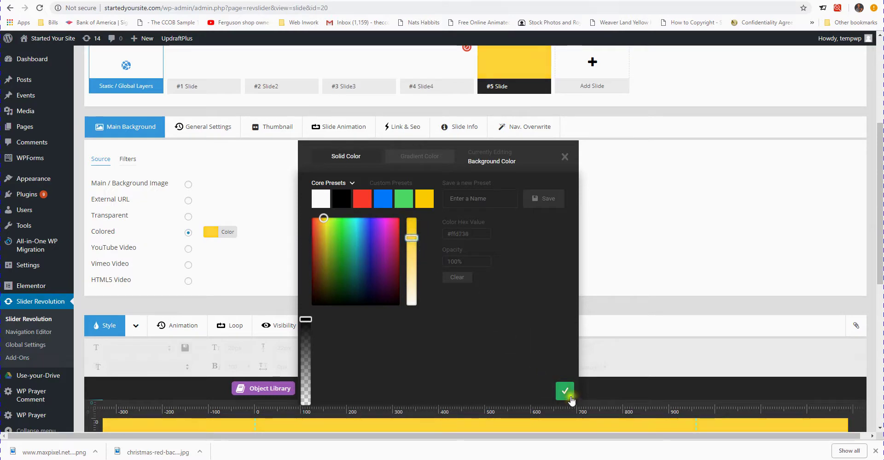
click(565, 391)
Change the slide's background color to white #ffffff with 0% opacity.
drag(880, 201, 880, 303)
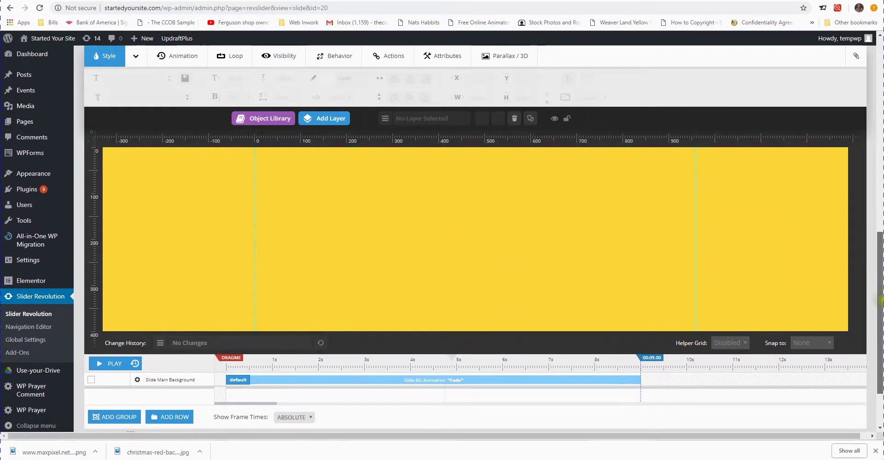
scroll(239, 166, up, 4)
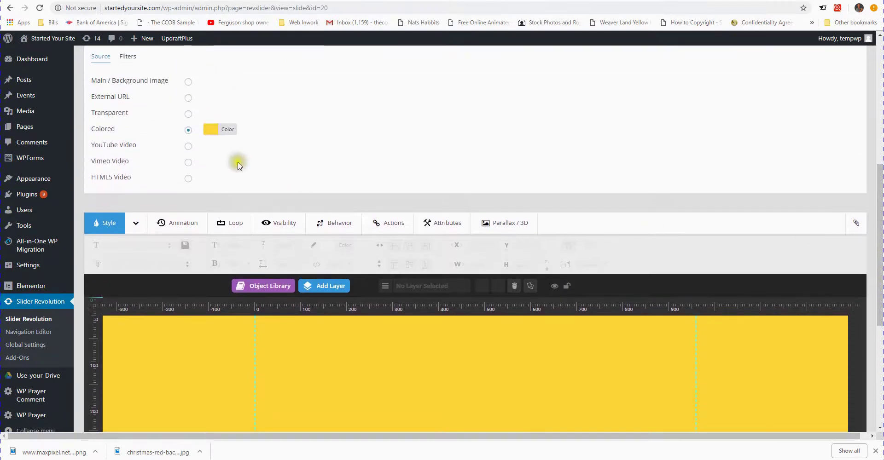
click(212, 130)
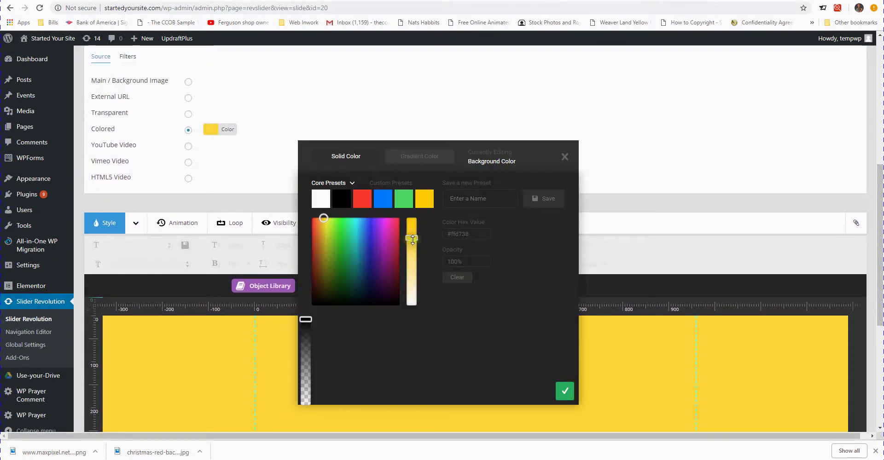
drag(413, 239, 416, 316)
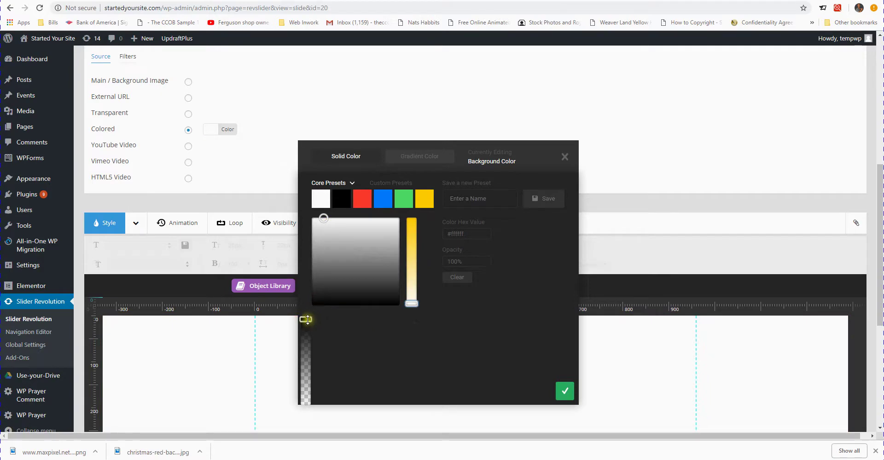
drag(306, 320, 305, 454)
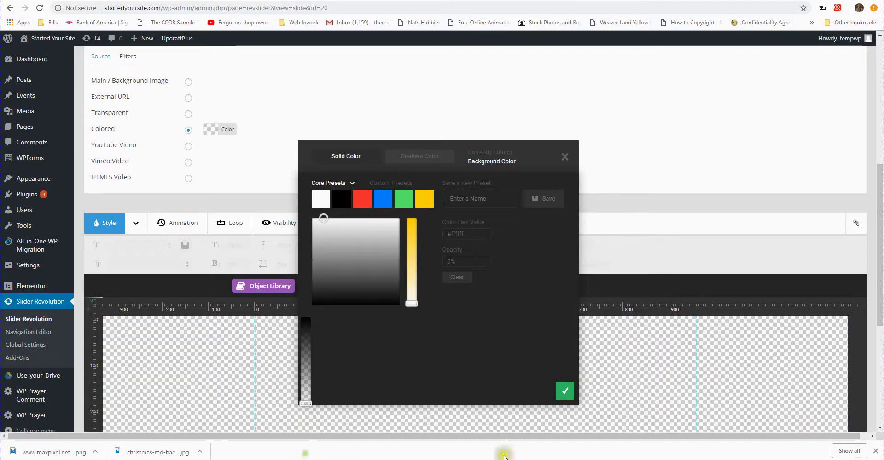
click(565, 390)
Set the slide's main background to the image christmas-red-background1.jpg from the media library.
drag(879, 292, 877, 235)
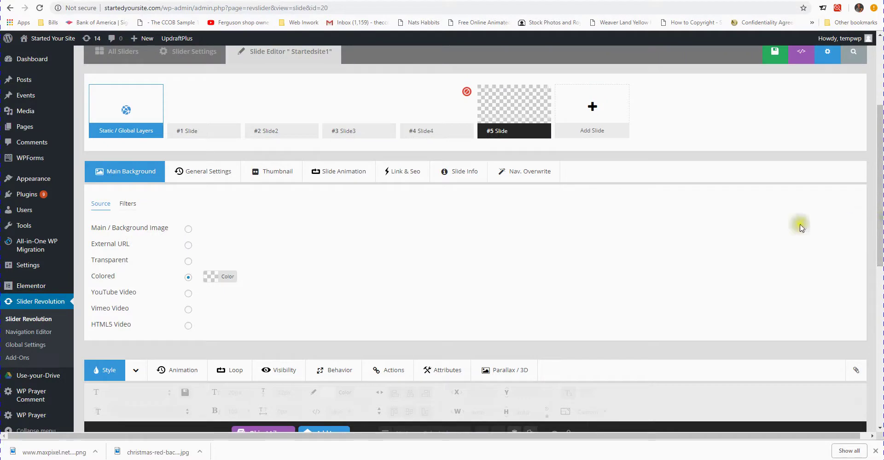
click(189, 229)
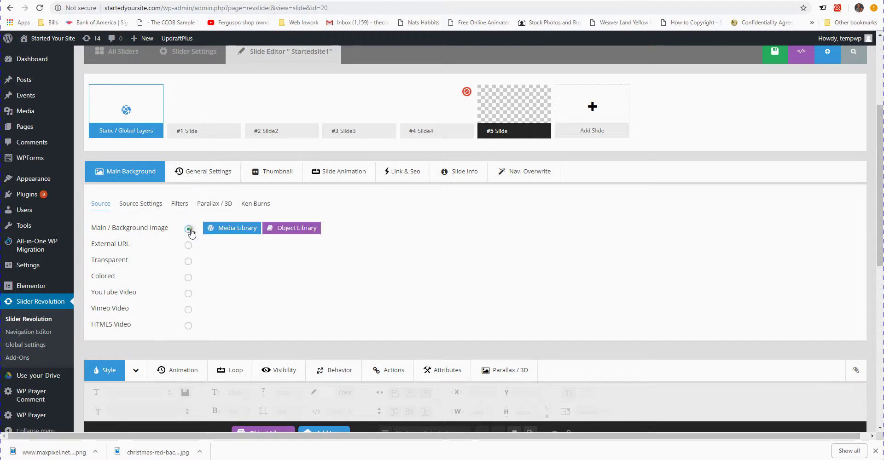
click(238, 228)
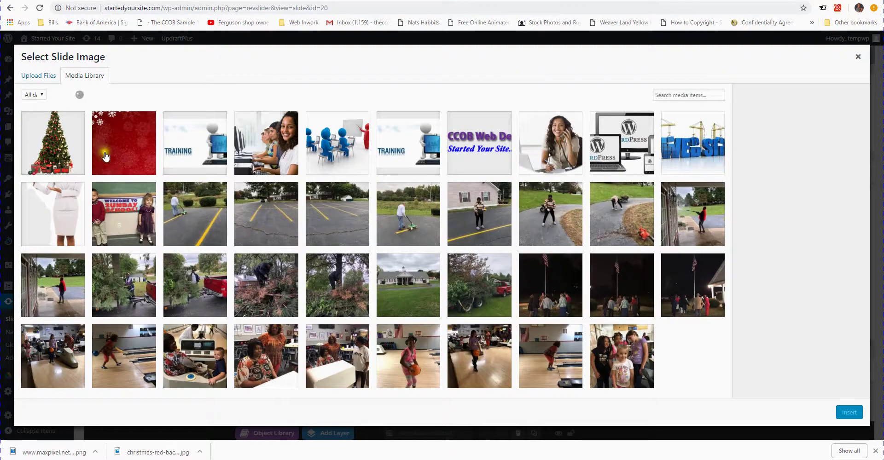
click(116, 139)
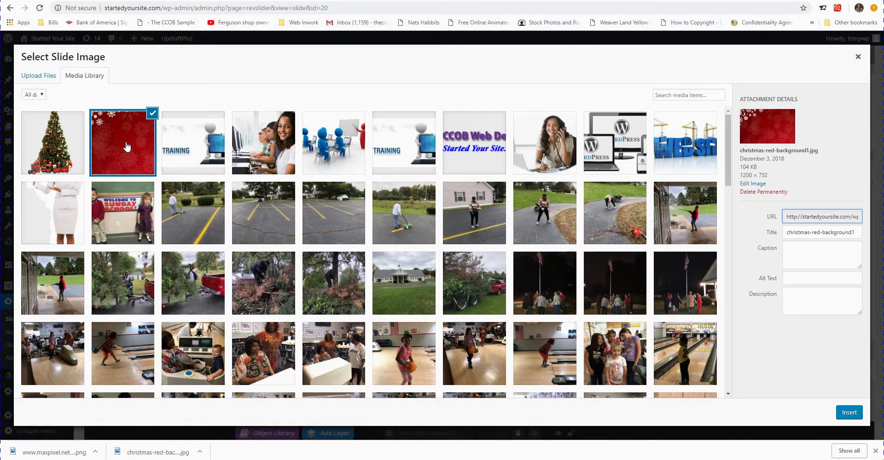
click(849, 412)
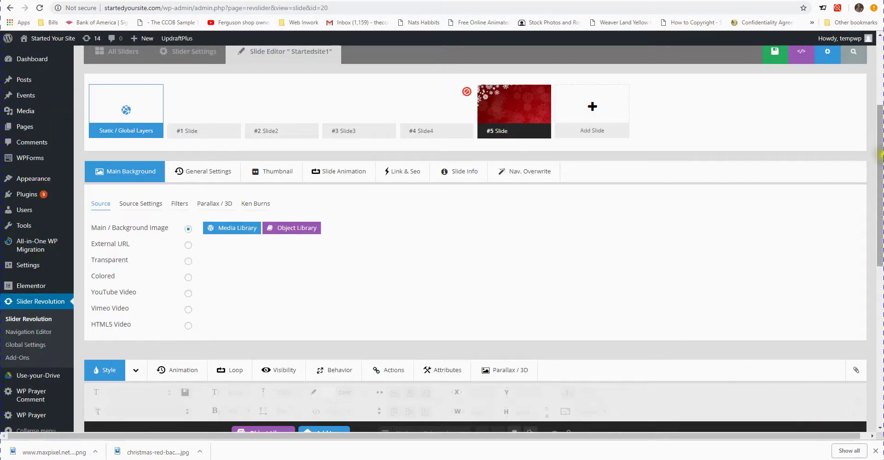
Add a text layer to the slide and name the layer title1.
drag(878, 170, 879, 216)
mouse_move(333, 256)
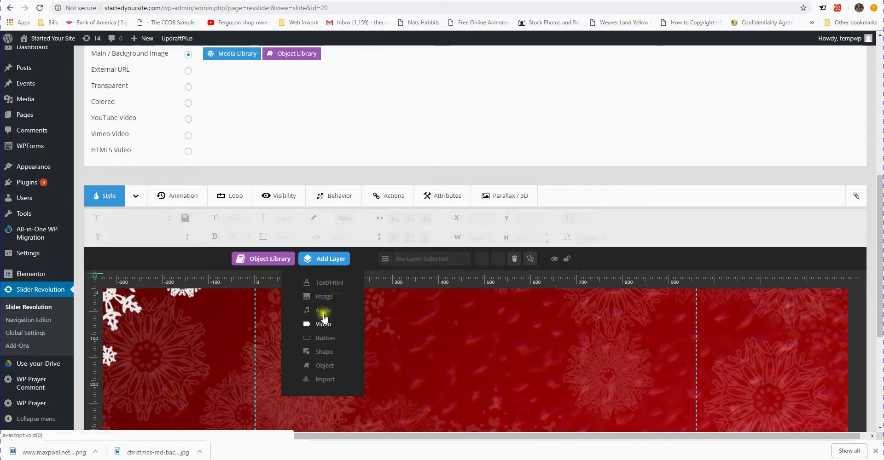
click(326, 284)
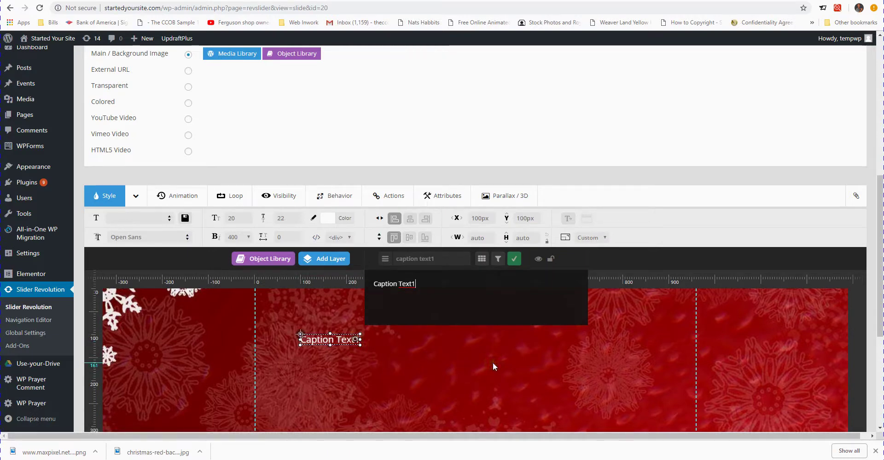
drag(437, 259, 395, 258)
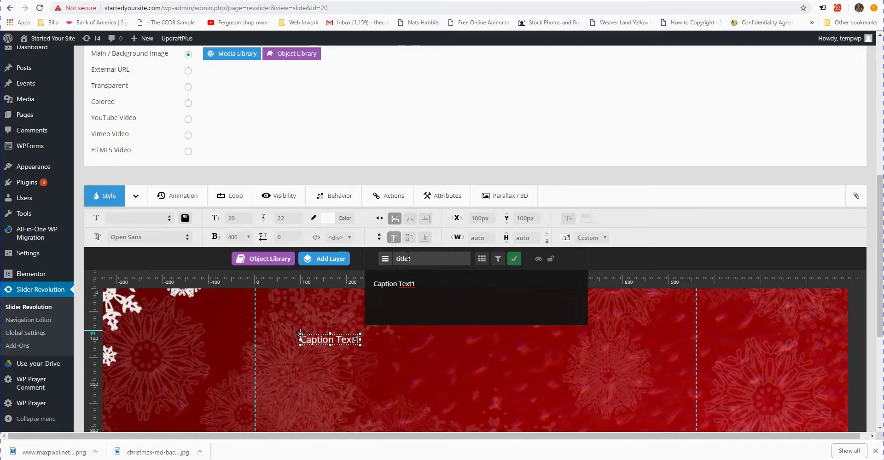
click(441, 279)
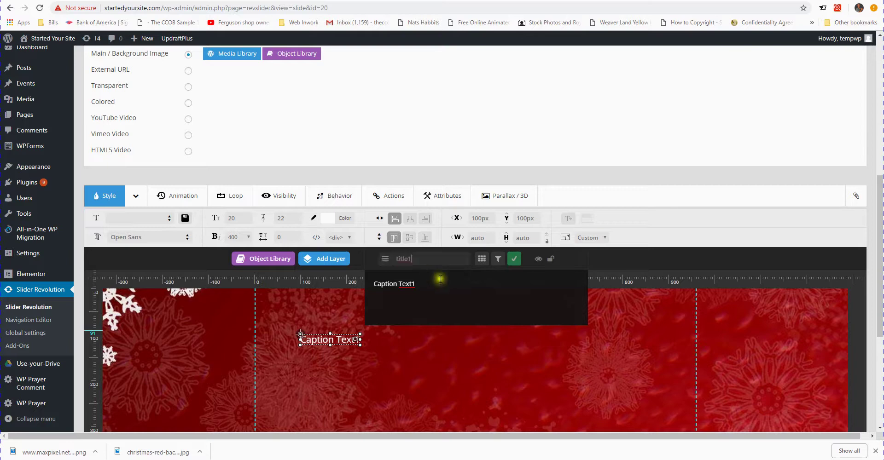
Replace the text layer's default caption with "Merry Christmas To All".
drag(445, 287, 371, 291)
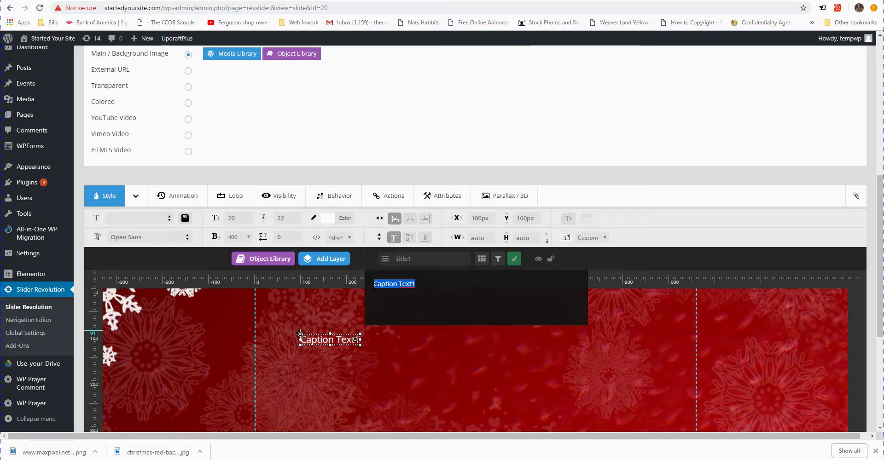
text(Merry Chri)
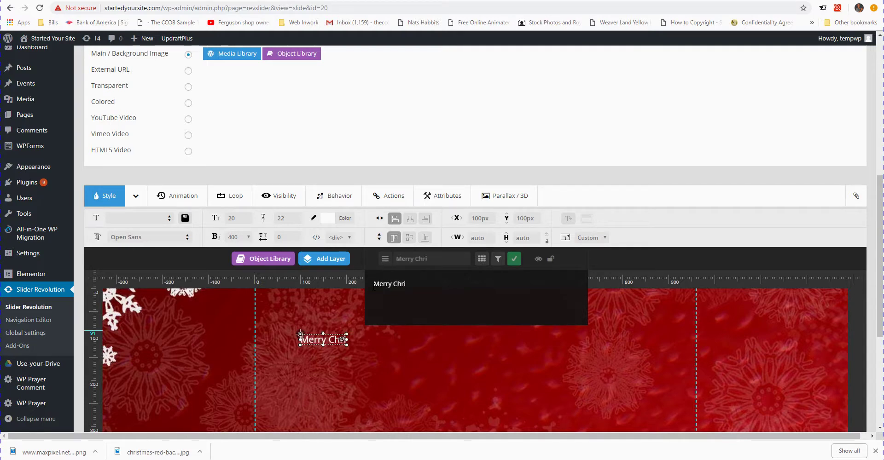
text(stmas)
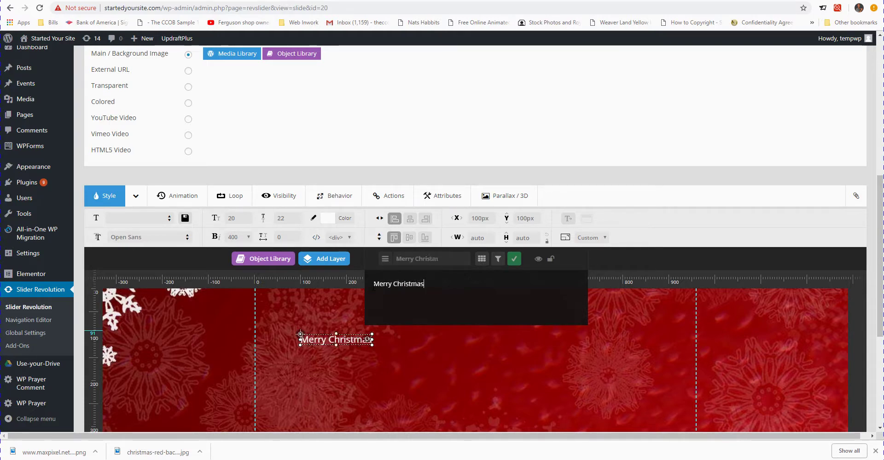
text( To All)
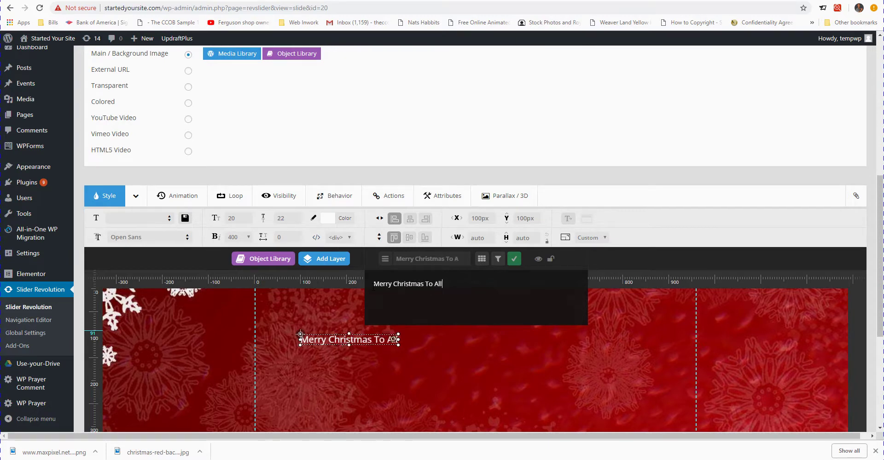
click(514, 259)
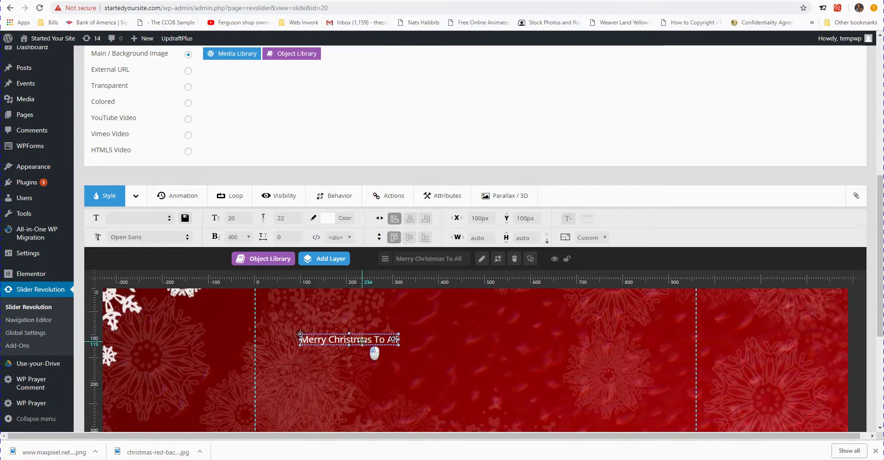
Try moving the text layer and aligning it to the center, right, left, top, middle and bottom of the slide.
mouse_move(363, 341)
mouse_down()
mouse_move(409, 314)
mouse_move(471, 298)
mouse_move(515, 349)
mouse_move(304, 334)
mouse_move(523, 320)
mouse_move(372, 334)
mouse_up()
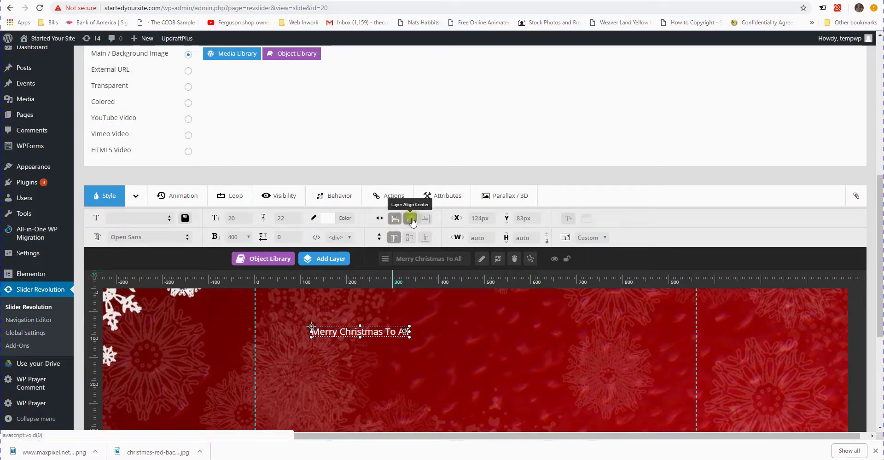
click(411, 220)
click(425, 219)
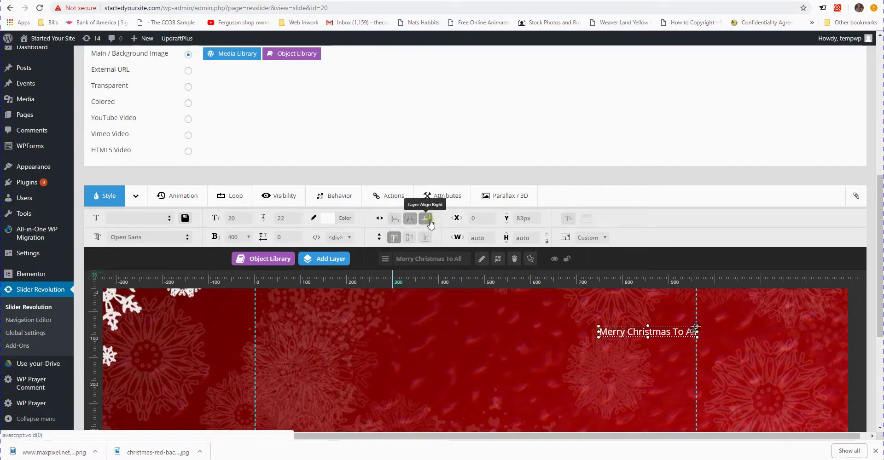
click(394, 219)
click(394, 238)
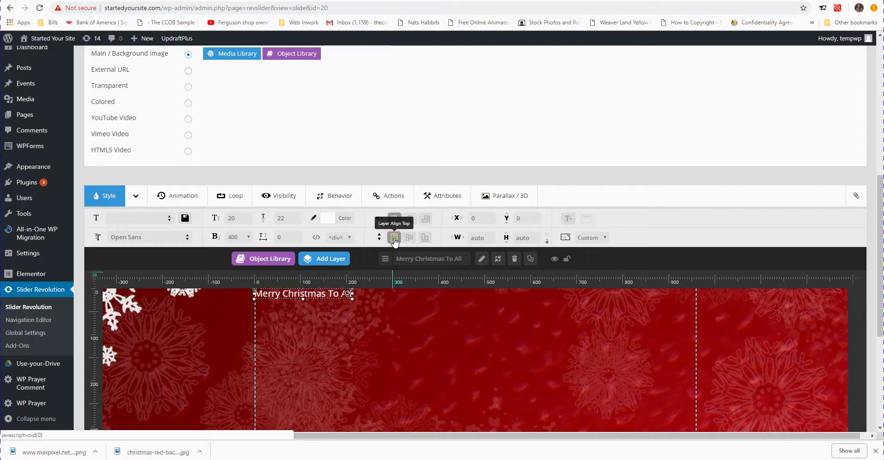
click(410, 238)
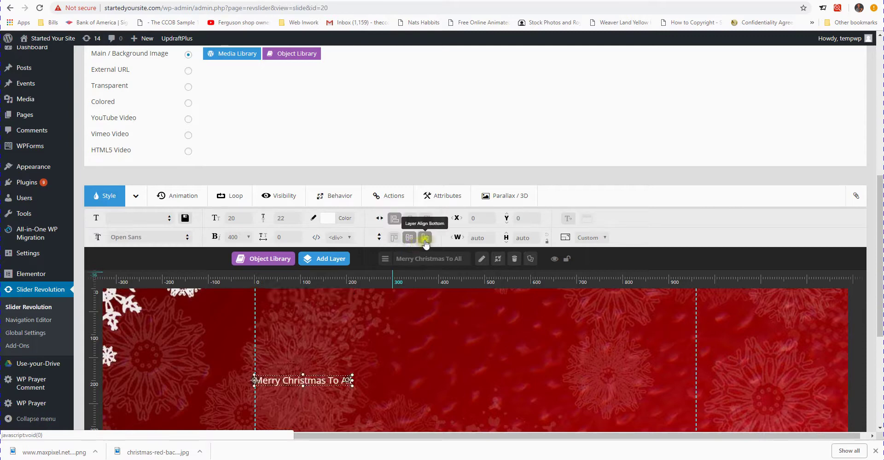
click(424, 239)
click(414, 239)
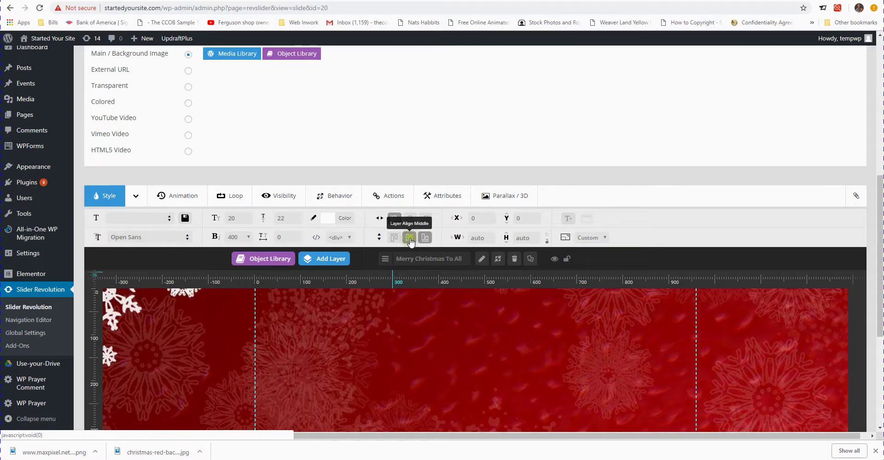
Align the text layer vertically to the top and horizontally to the center of the slide.
click(393, 237)
click(410, 219)
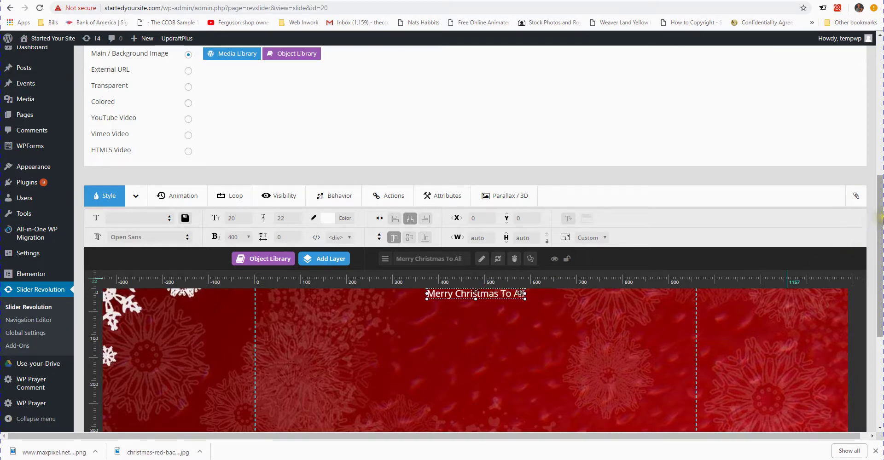
Apply the Version 4 style preset large_text to the "Merry Christmas To All" layer.
drag(880, 217, 880, 240)
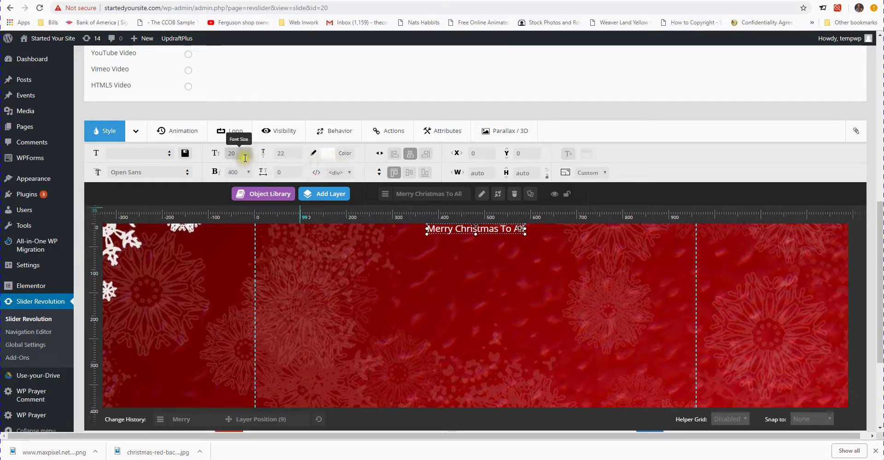
click(188, 173)
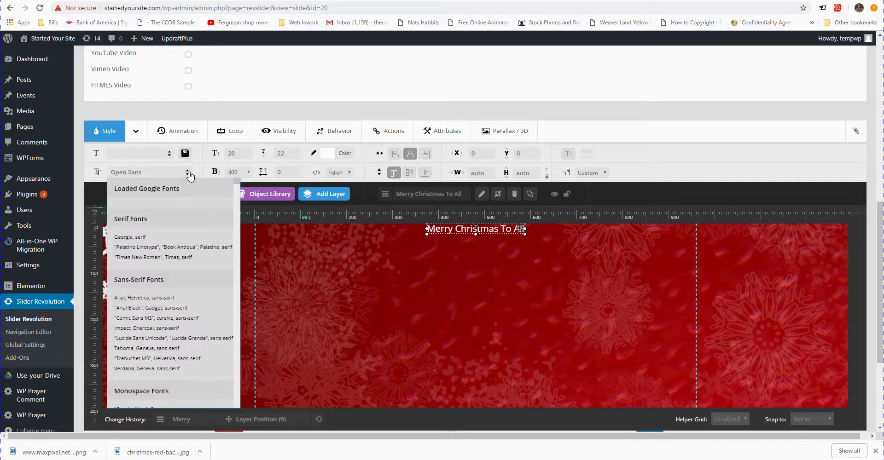
click(170, 153)
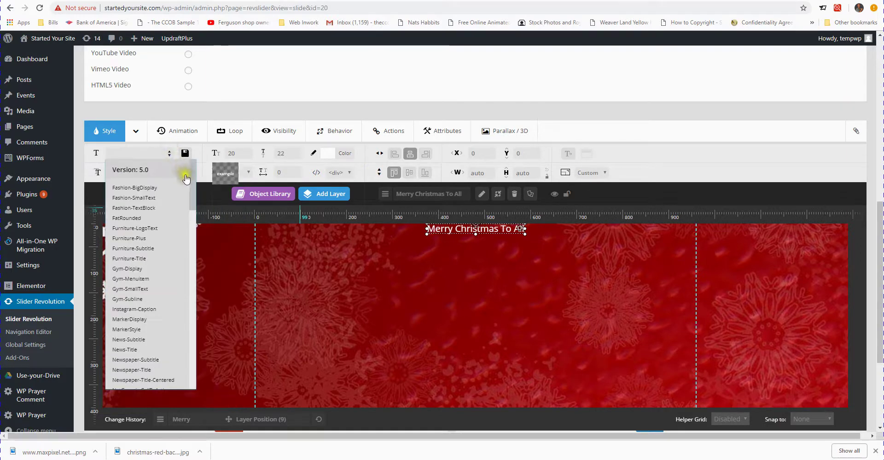
drag(192, 173, 185, 203)
click(138, 193)
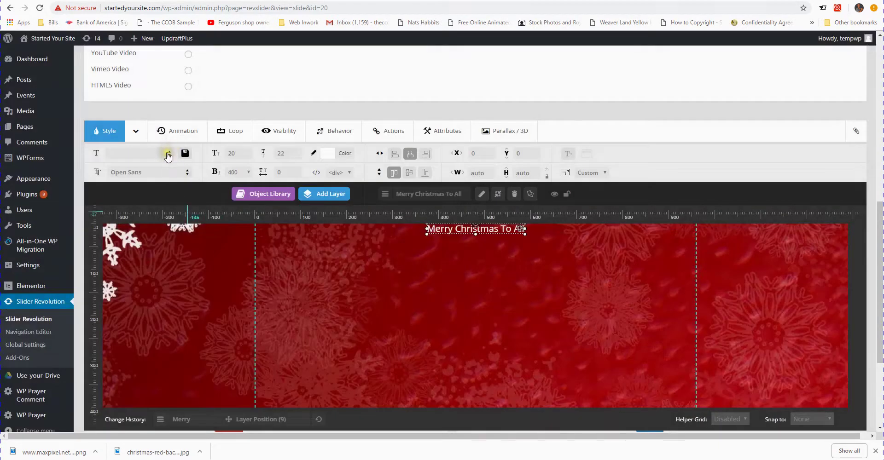
click(168, 154)
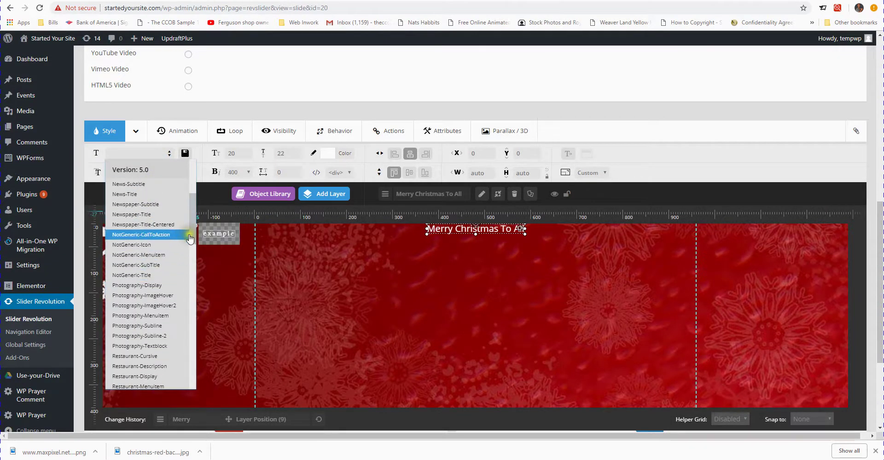
drag(192, 231, 191, 315)
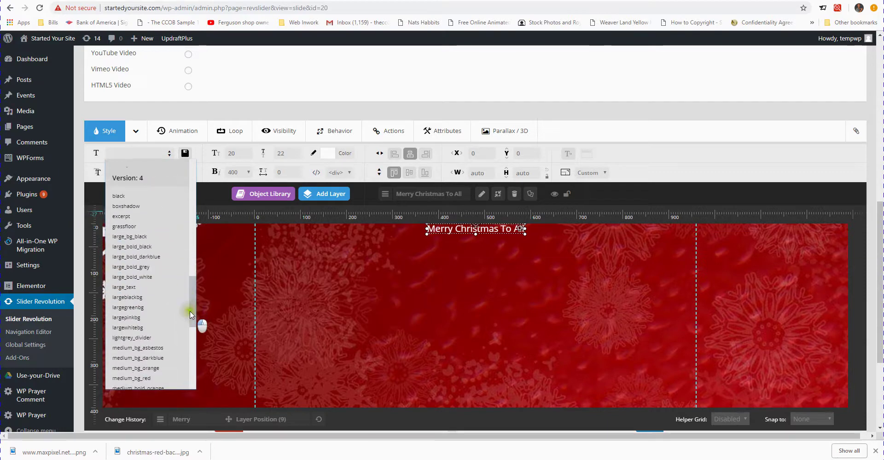
click(127, 290)
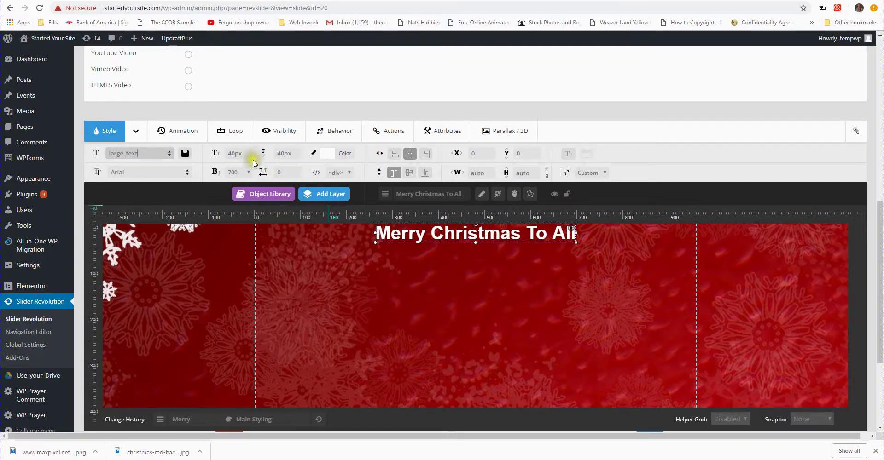
Try font weight 100 on the "Merry Christmas To All" text and return it to 700.
click(248, 173)
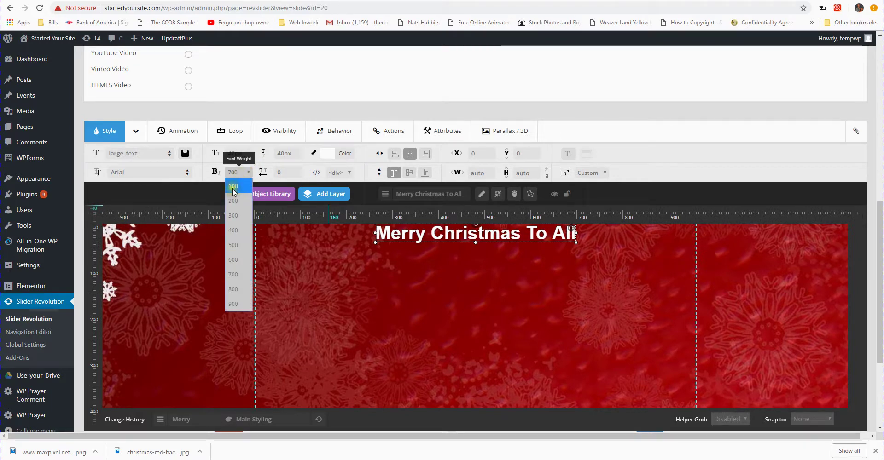
click(233, 251)
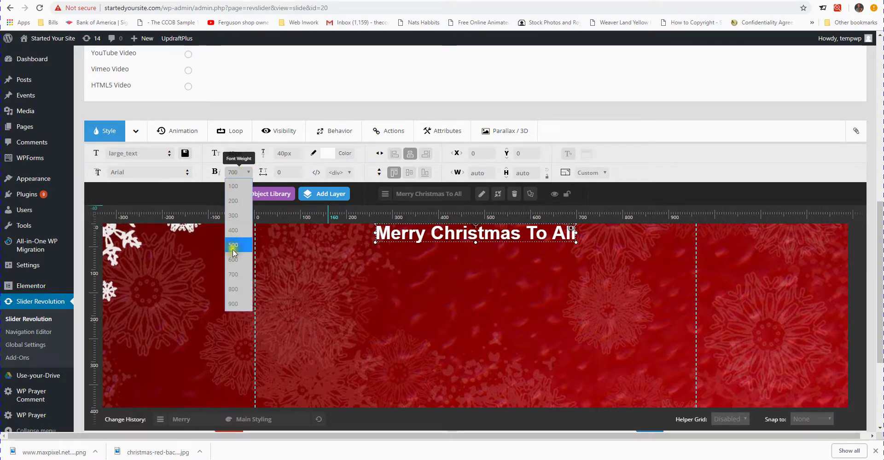
click(234, 189)
click(248, 173)
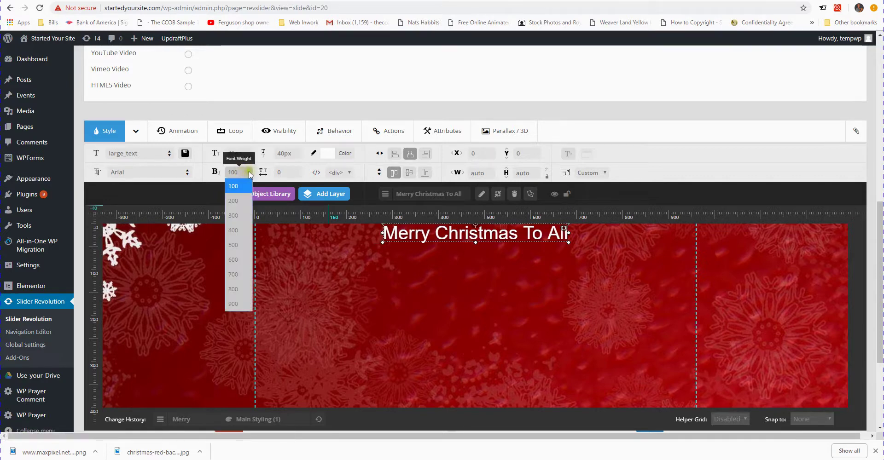
click(234, 274)
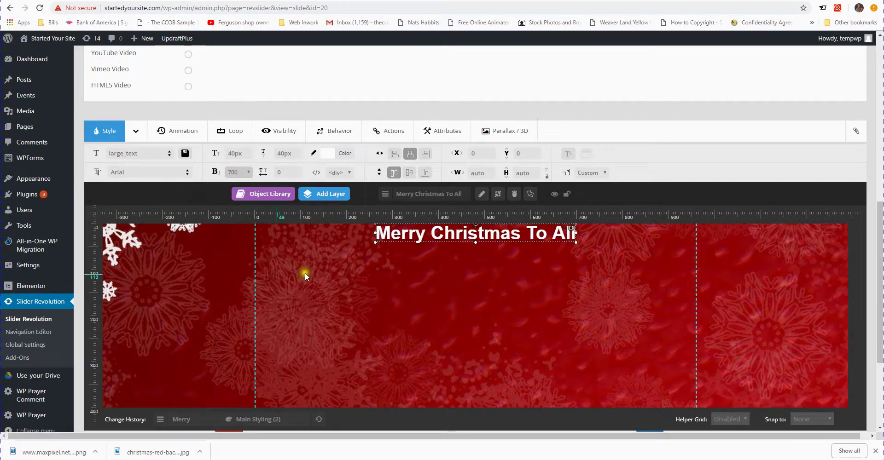
Change the text layer's color to light green #86d894, starting from the green preset.
click(326, 157)
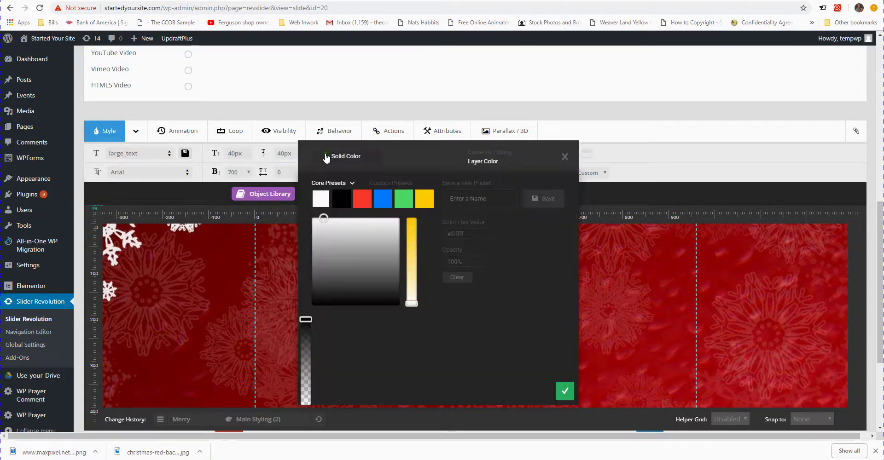
click(367, 221)
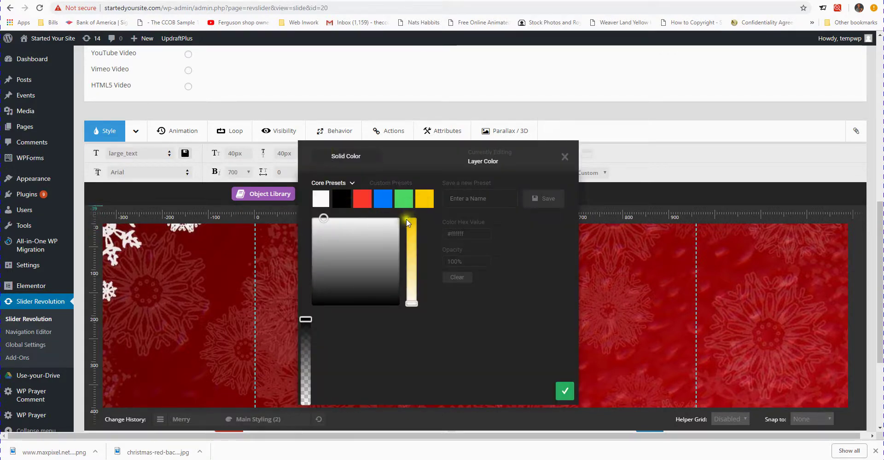
click(404, 199)
drag(409, 248, 409, 272)
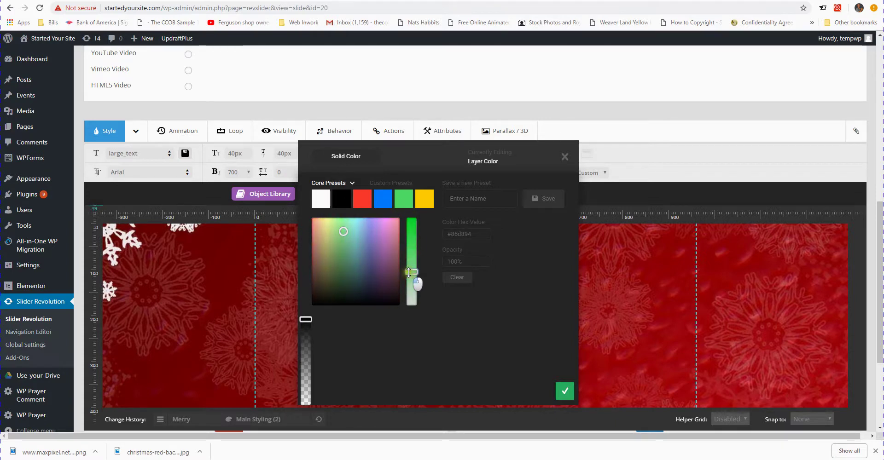
click(565, 392)
Set the text's font size to 50px and nudge the layer to about X 8px, Y 3px.
click(571, 231)
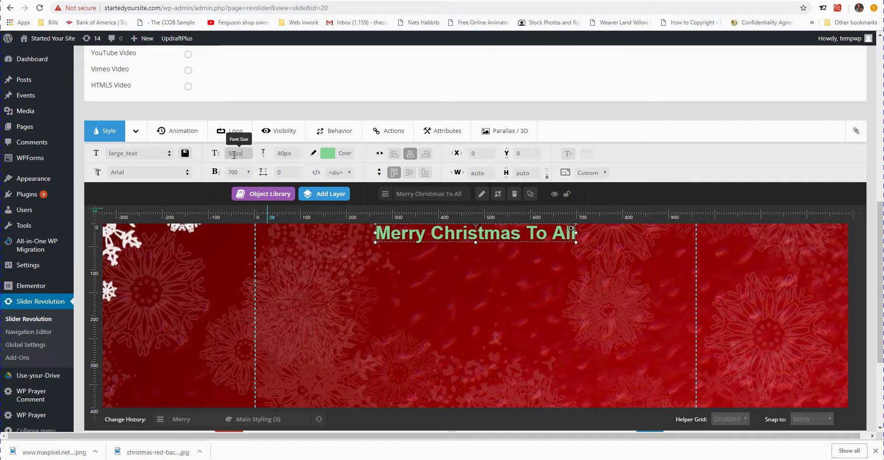
click(478, 254)
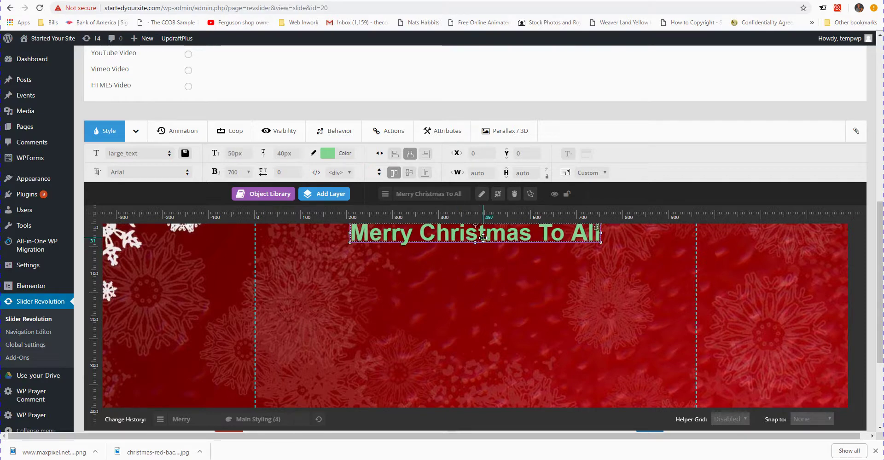
click(283, 154)
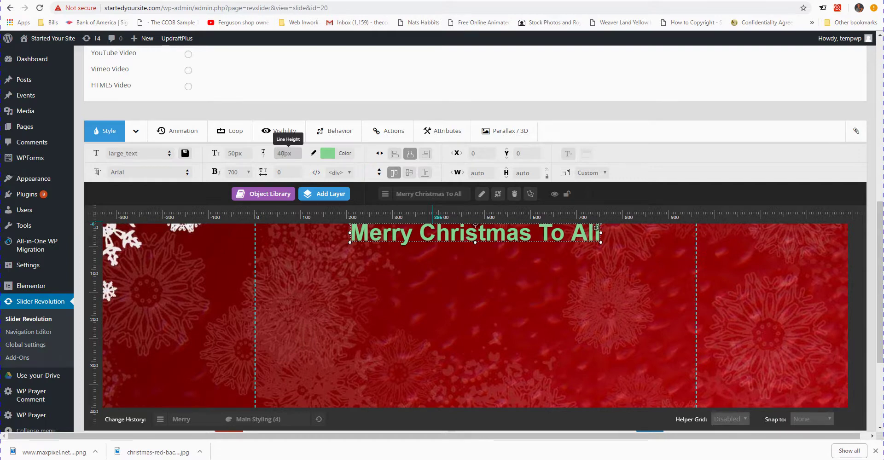
mouse_move(523, 232)
mouse_down()
mouse_move(526, 244)
mouse_move(526, 235)
mouse_up()
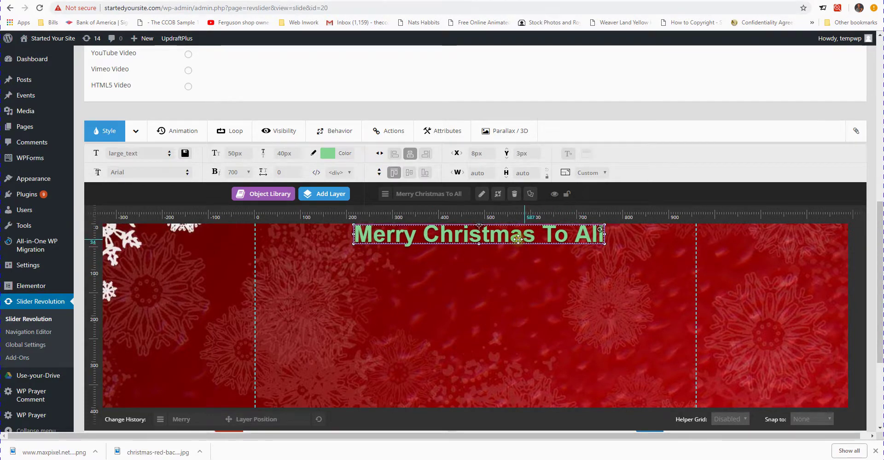
Try the Short-From-Right template as the text layer's start animation.
click(183, 132)
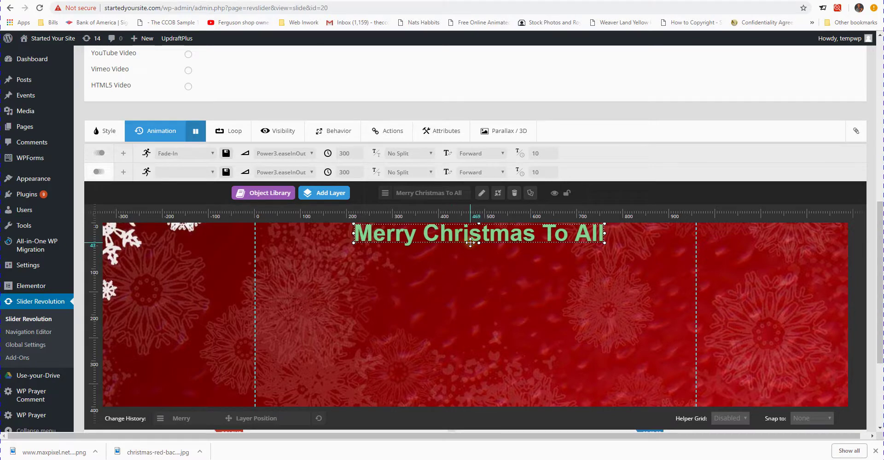
click(186, 153)
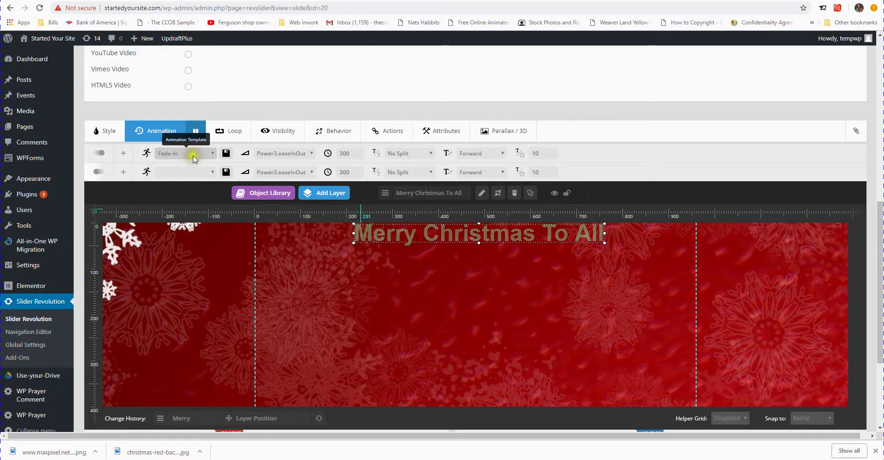
click(211, 155)
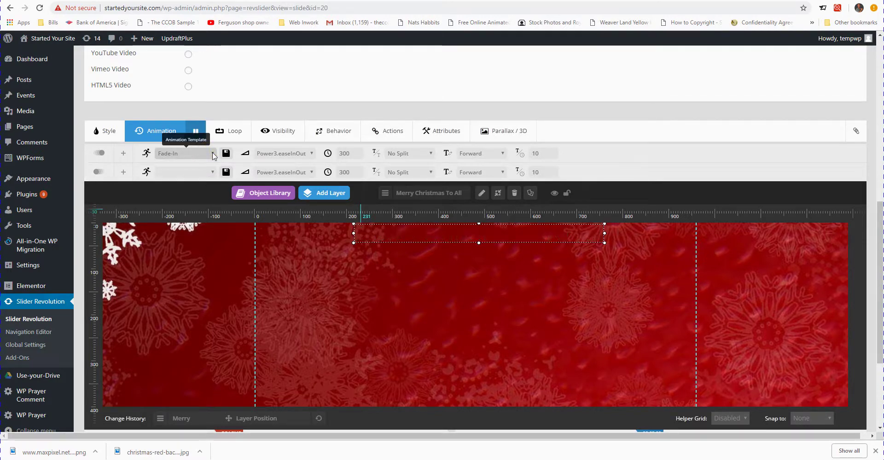
click(213, 154)
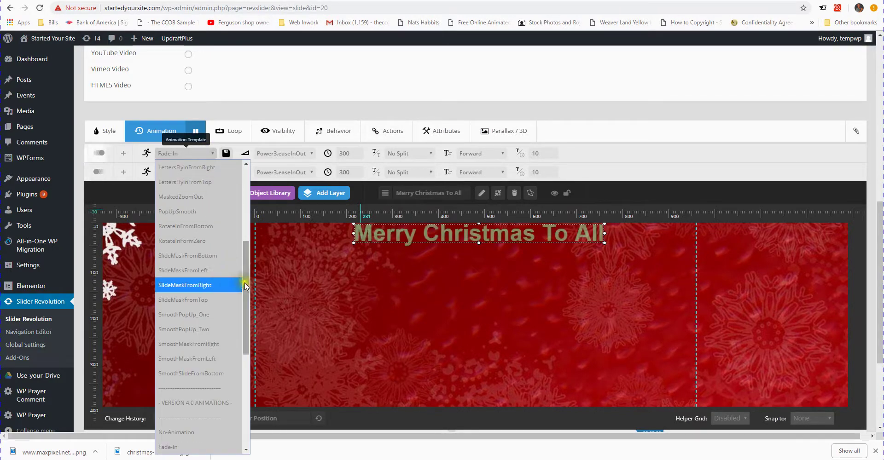
drag(247, 290, 248, 360)
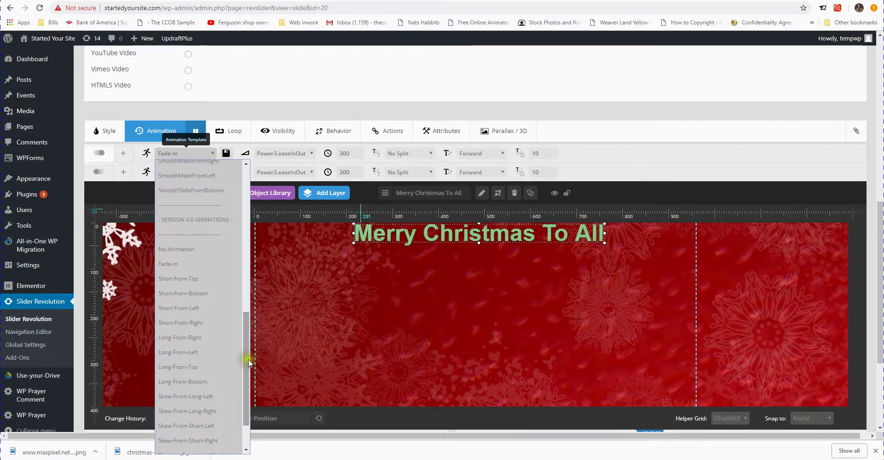
click(193, 324)
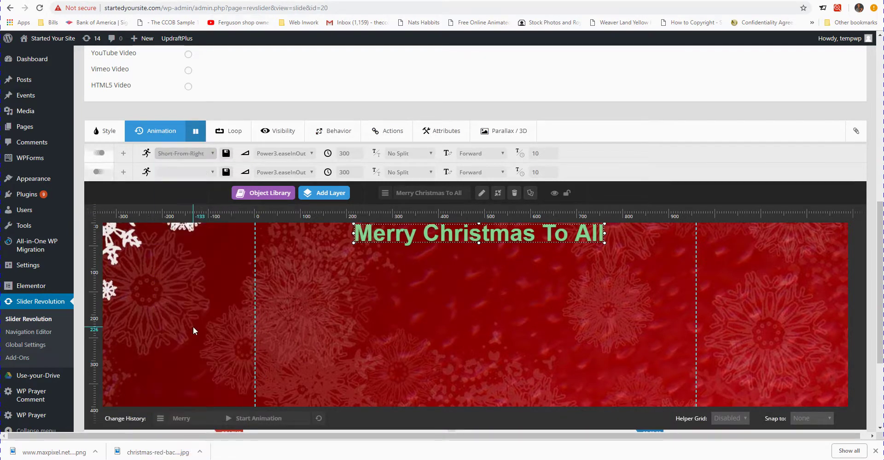
click(185, 326)
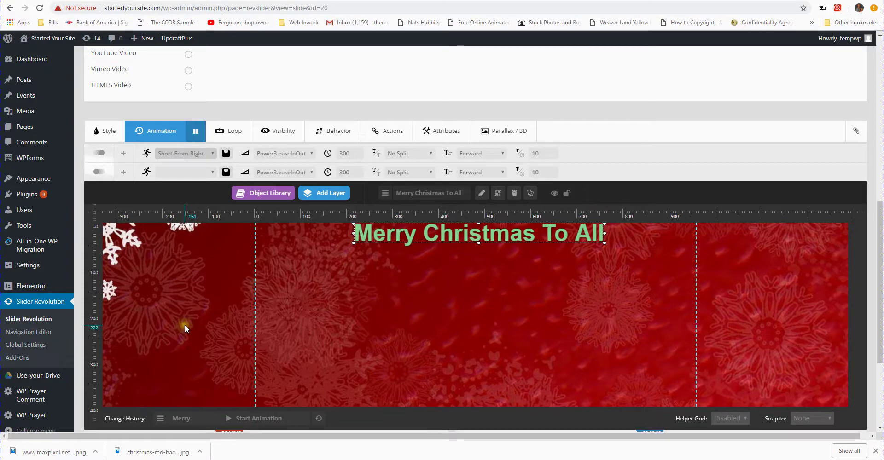
click(185, 325)
click(229, 229)
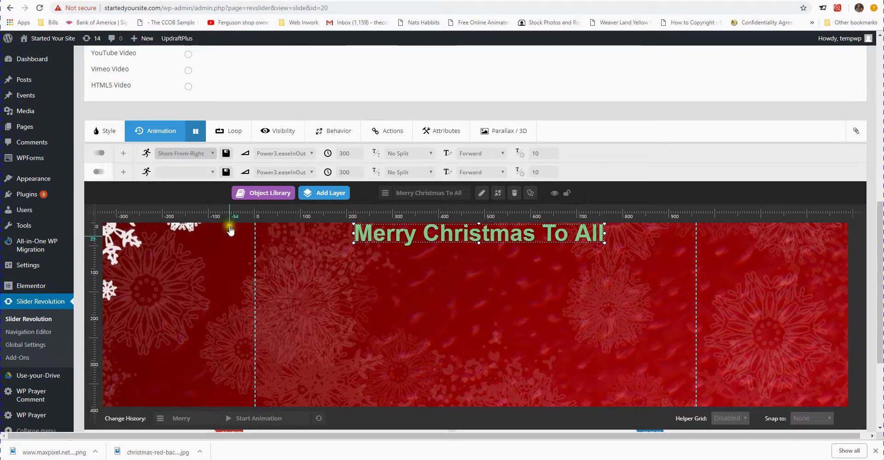
Set the text layer's start animation template to Long-From-Right.
click(213, 157)
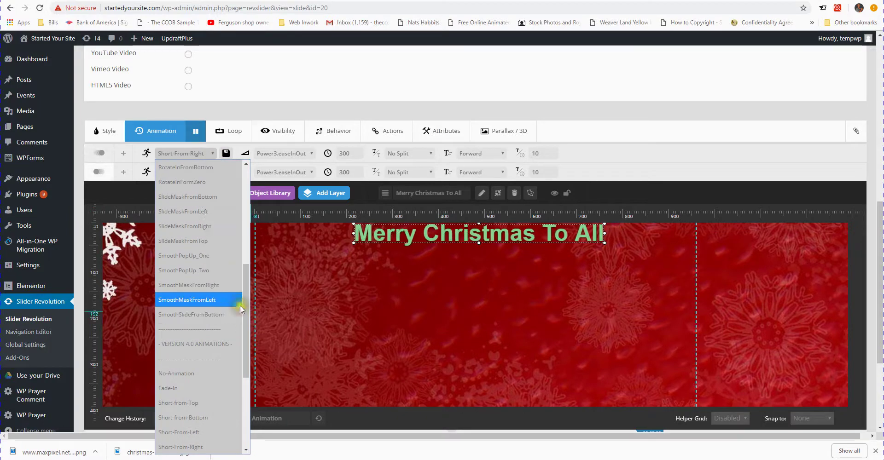
drag(244, 305, 247, 375)
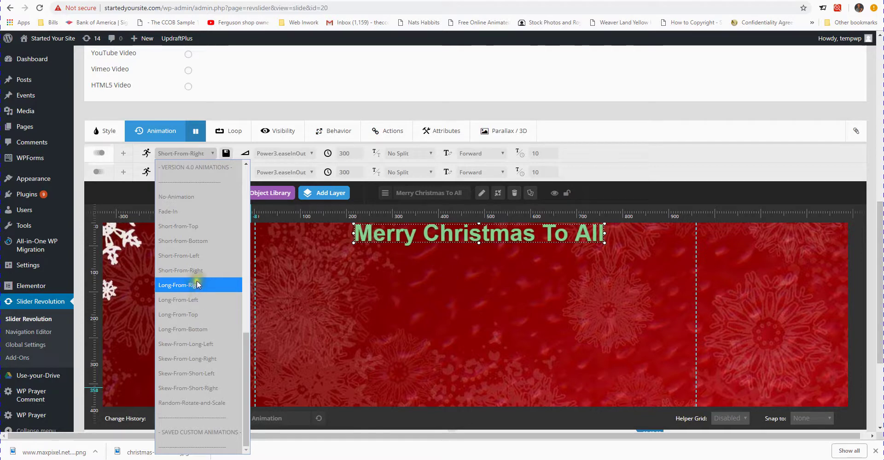
click(162, 291)
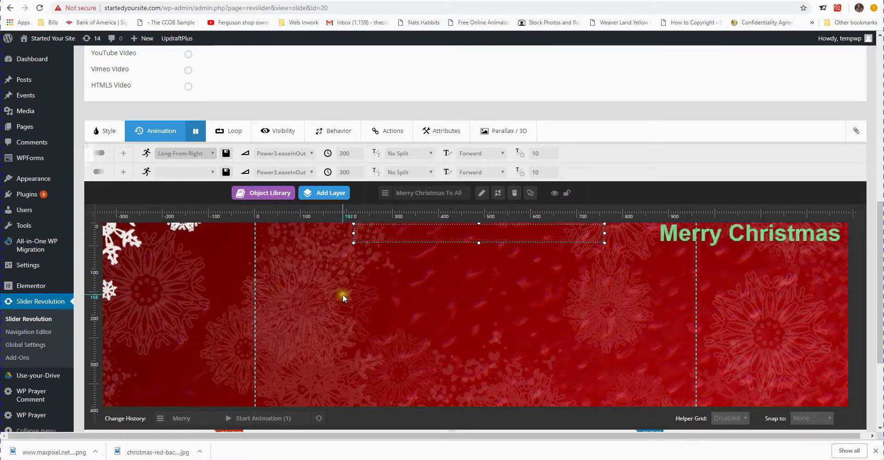
Try start animation speeds of 1000 ms and 2000 ms on the Merry Christmas To All layer.
double_click(348, 155)
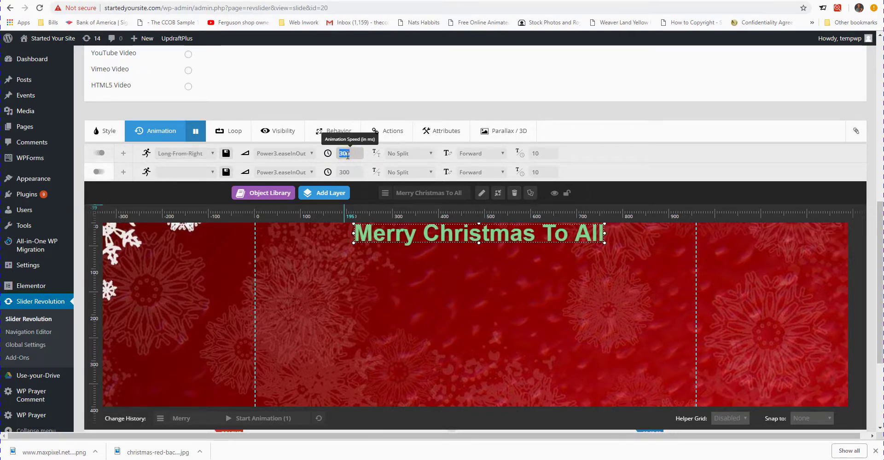
text(100)
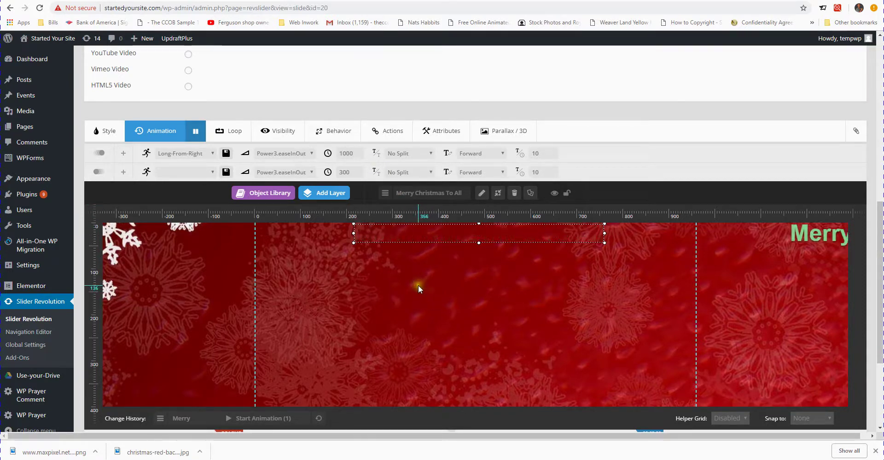
double_click(348, 153)
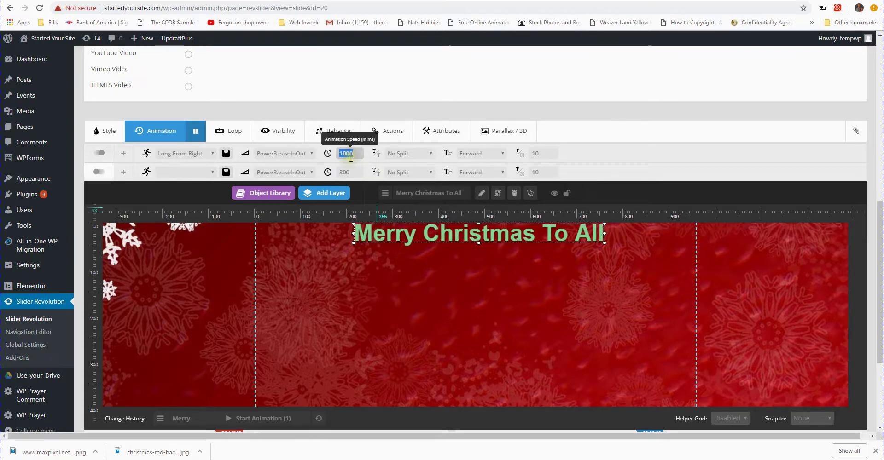
text(2000)
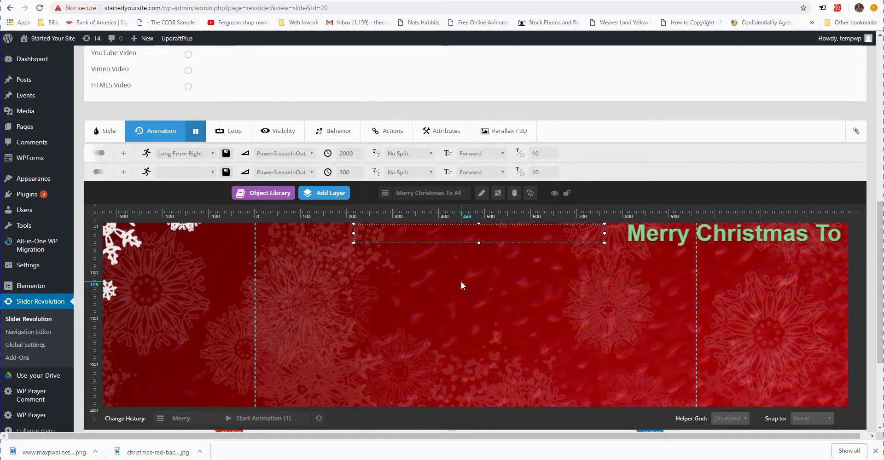
Set the Merry Christmas To All layer's start animation speed to 3000 ms.
click(345, 152)
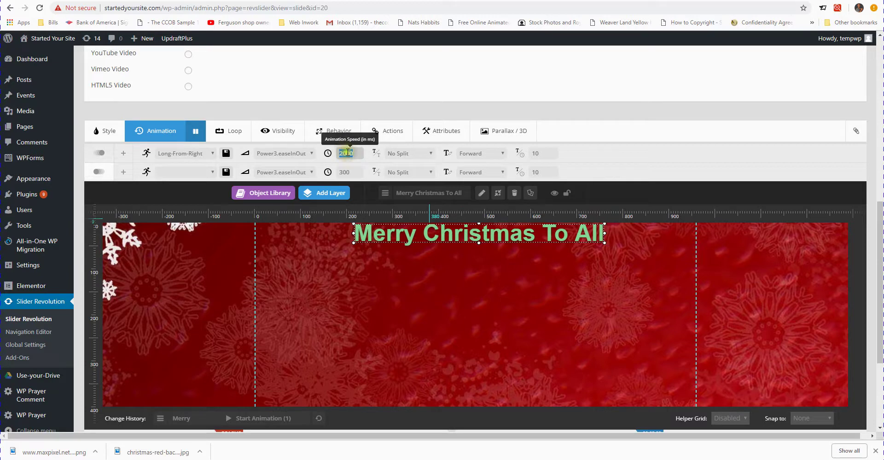
text(3000)
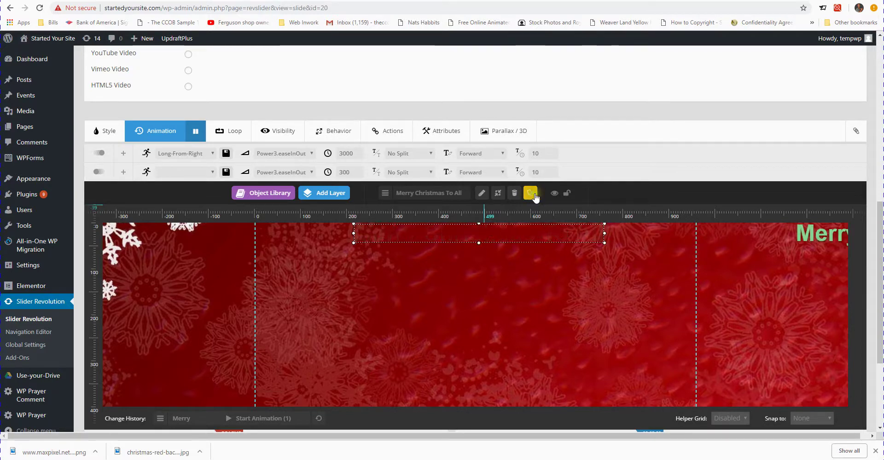
Duplicate the Merry Christmas To All layer to about X -8px, Y 94px below the original and name the copy sub-title.
drag(497, 236, 486, 280)
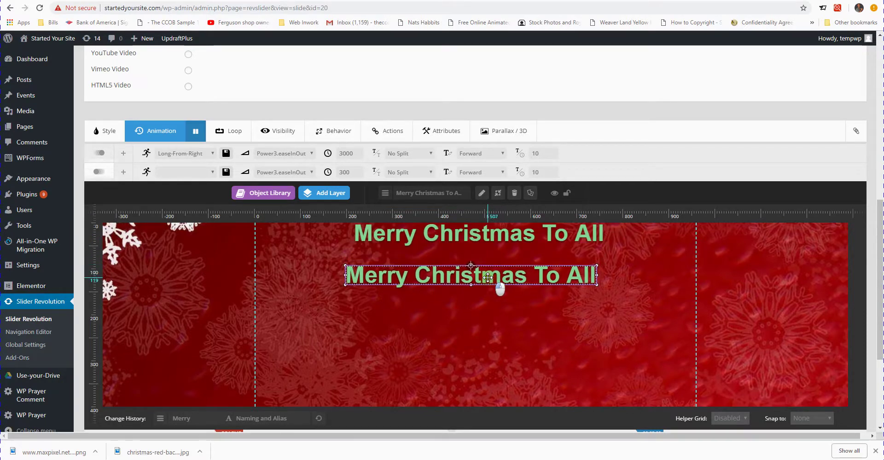
click(454, 193)
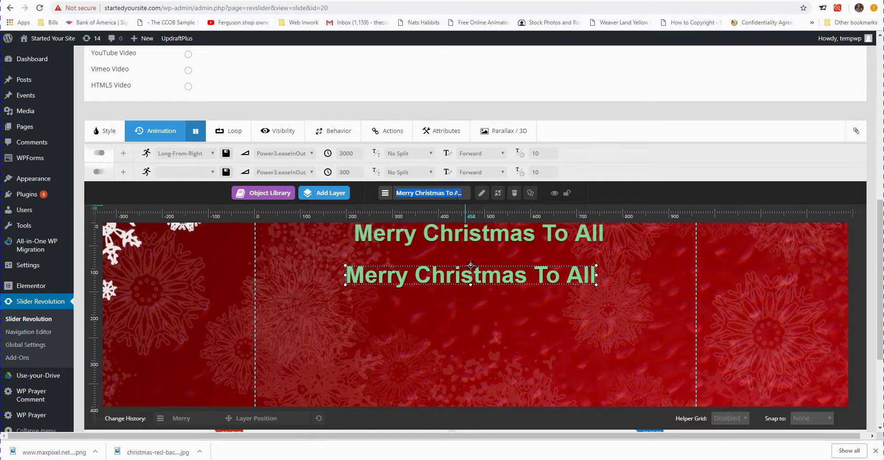
text(sub)
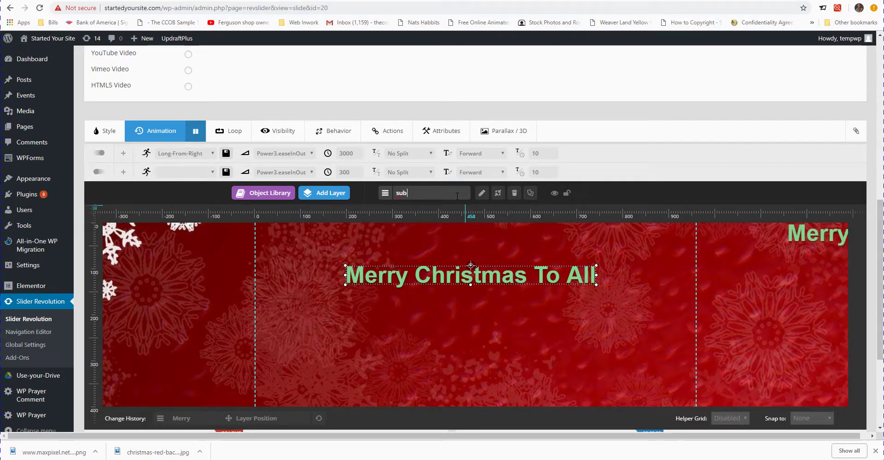
text(-titl)
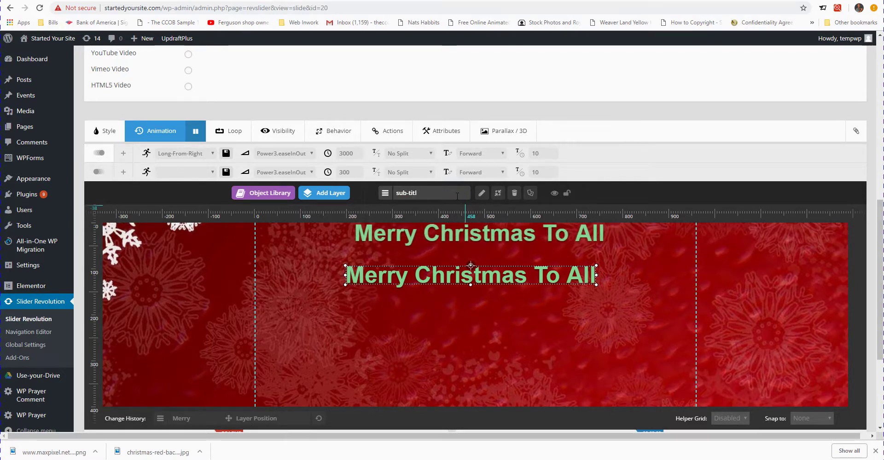
text(e)
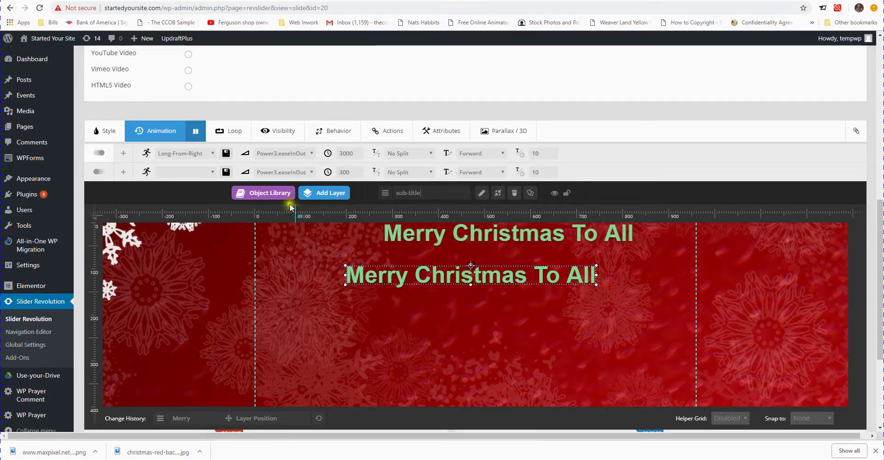
drag(407, 273, 408, 273)
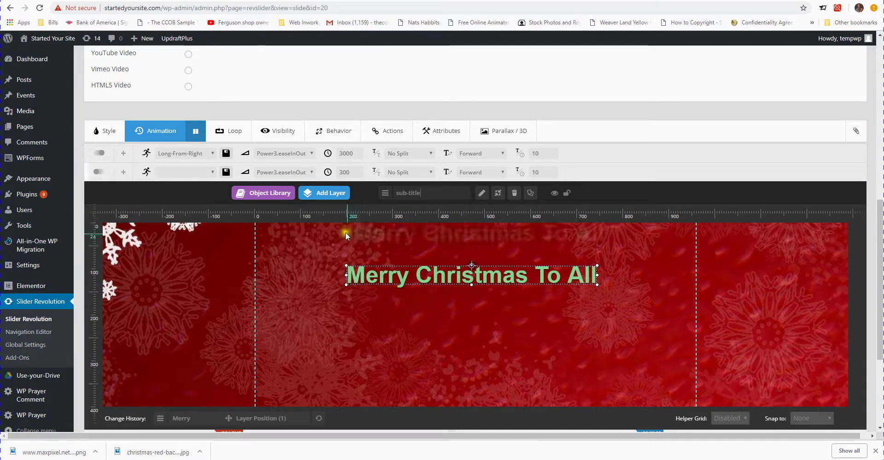
Change the sub-title layer's text color to the yellow preset #ffcc00.
click(108, 136)
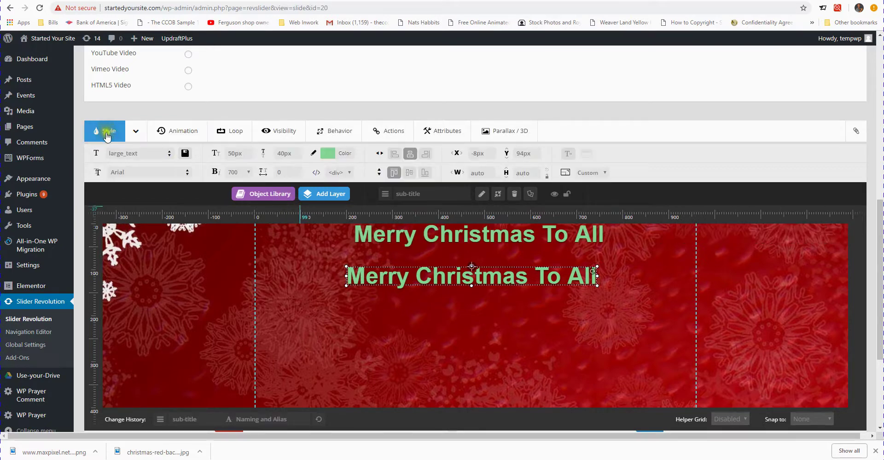
click(320, 153)
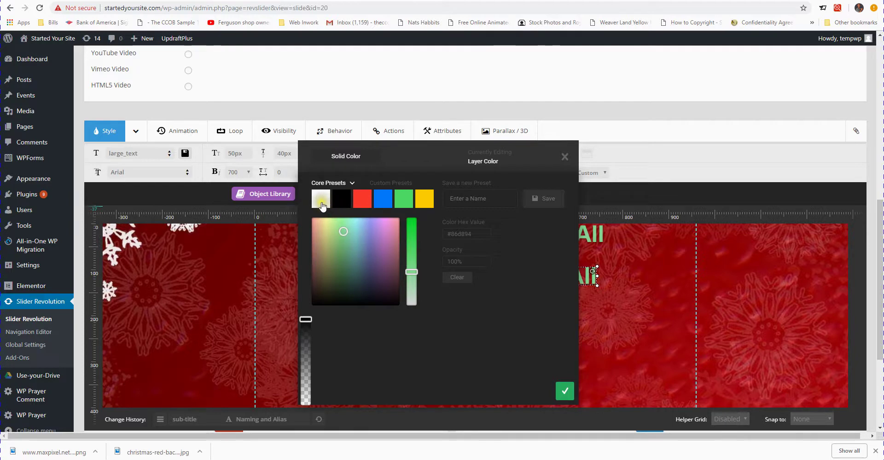
click(421, 200)
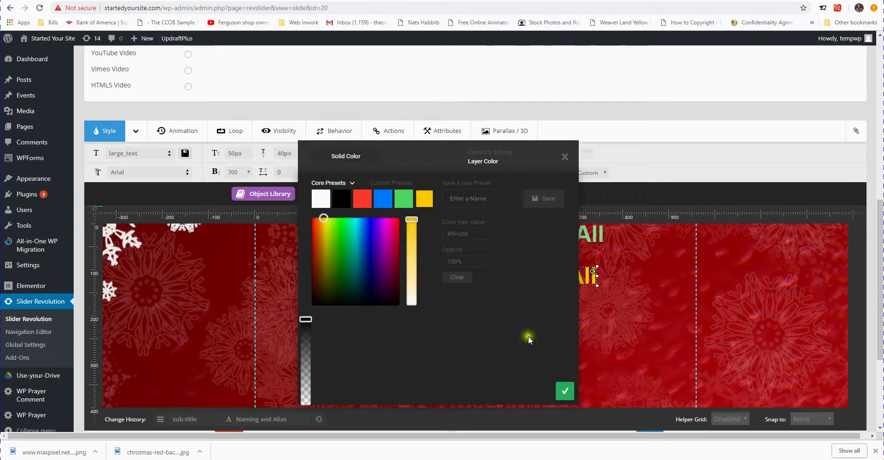
click(564, 391)
Set the sub-title layer's font size to 30px and move it to about X -126px, Y 63px beneath the heading.
mouse_move(477, 276)
mouse_down()
mouse_move(529, 267)
mouse_move(473, 264)
mouse_up()
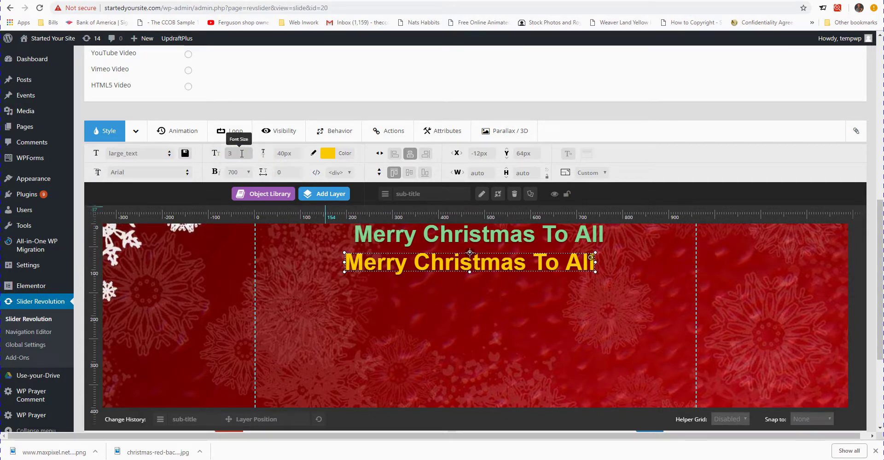
click(432, 262)
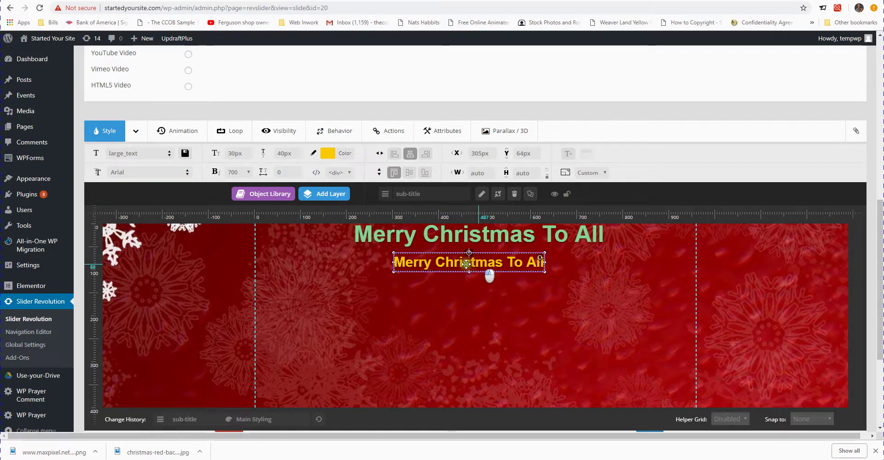
drag(487, 271, 425, 263)
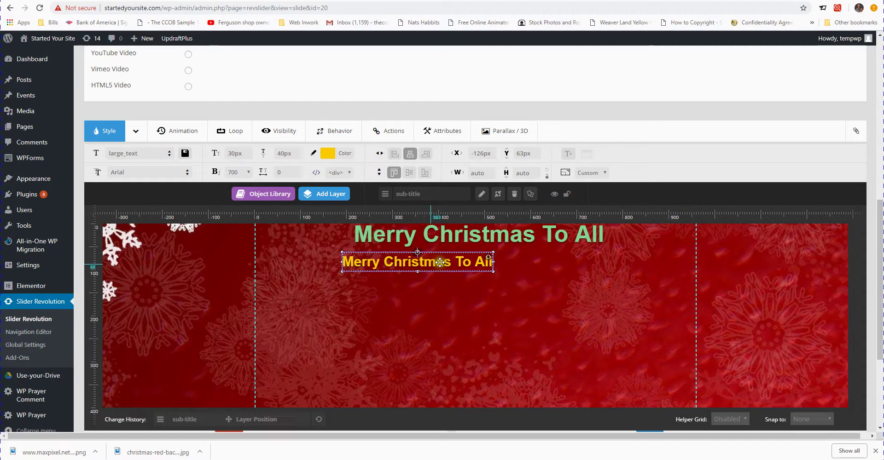
Replace the sub-title layer's text with "Join us for our Christmas party" and move the layer to about X -81px, Y 74px.
click(483, 194)
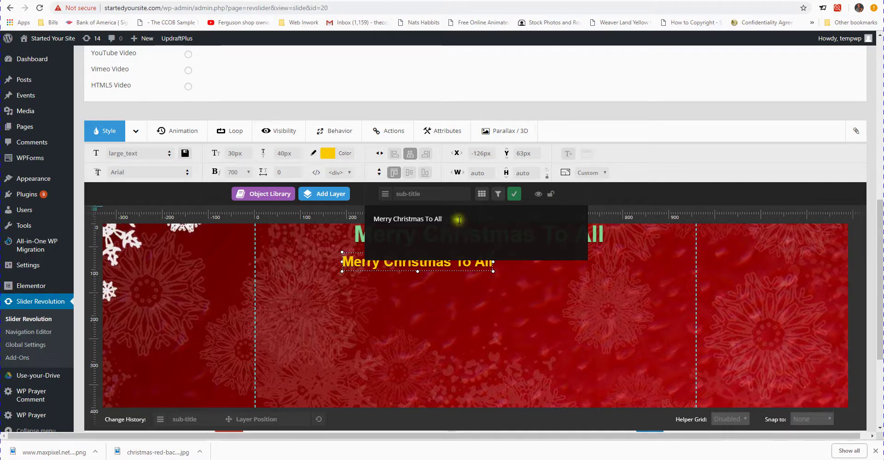
drag(458, 219, 376, 229)
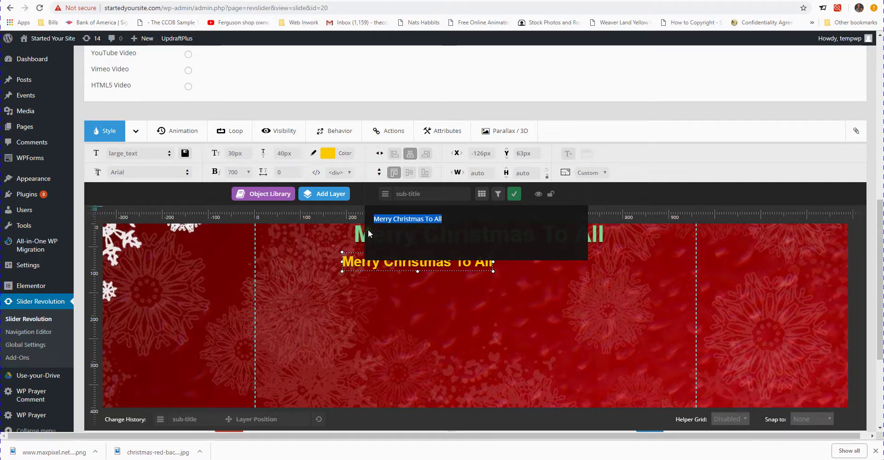
text(Join ud)
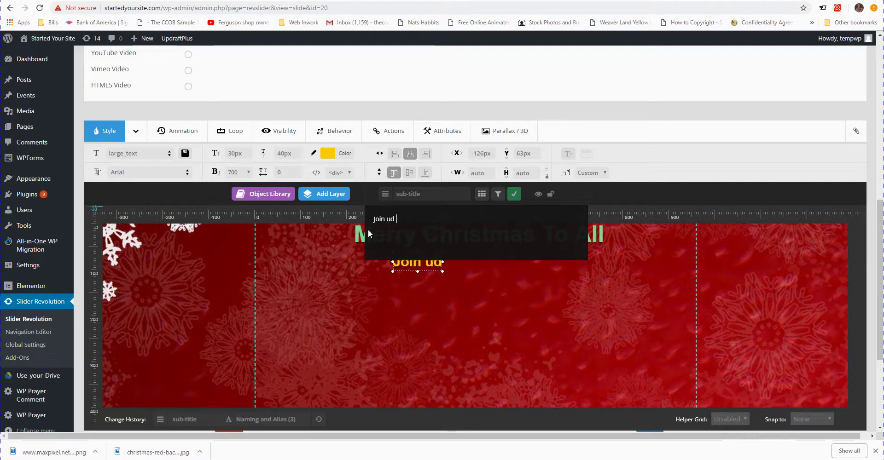
text( g)
key(BackSpace)
key(BackSpace)
key(BackSpace)
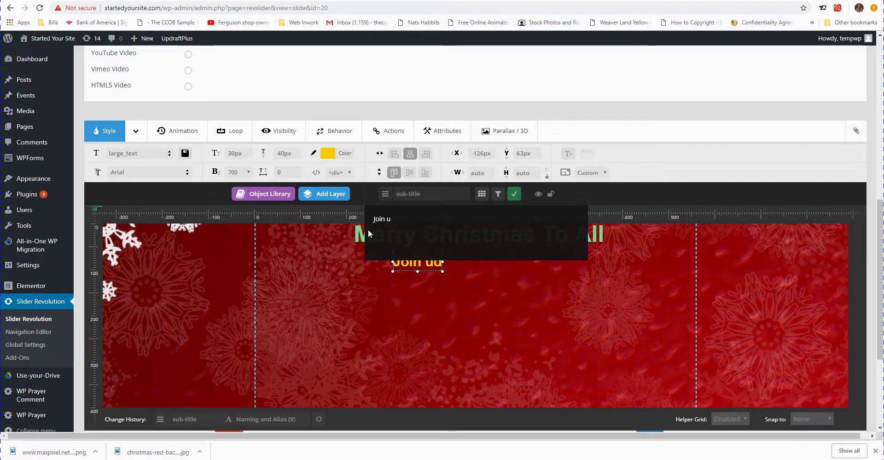
text(s )
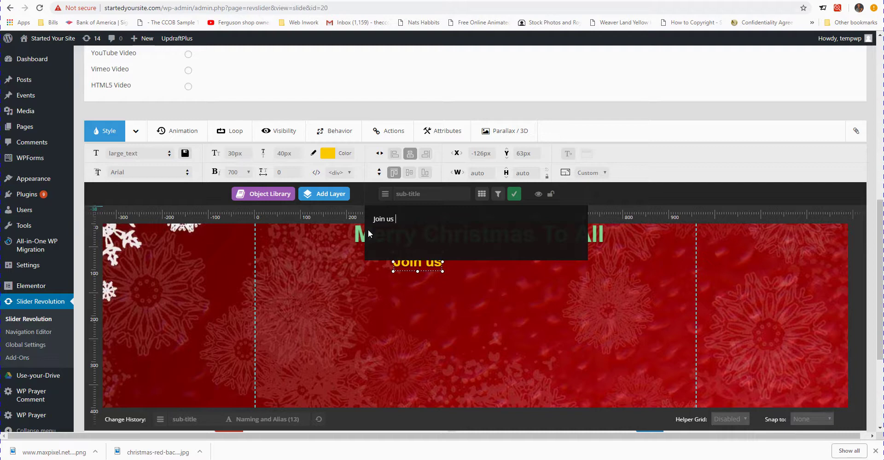
text(for our )
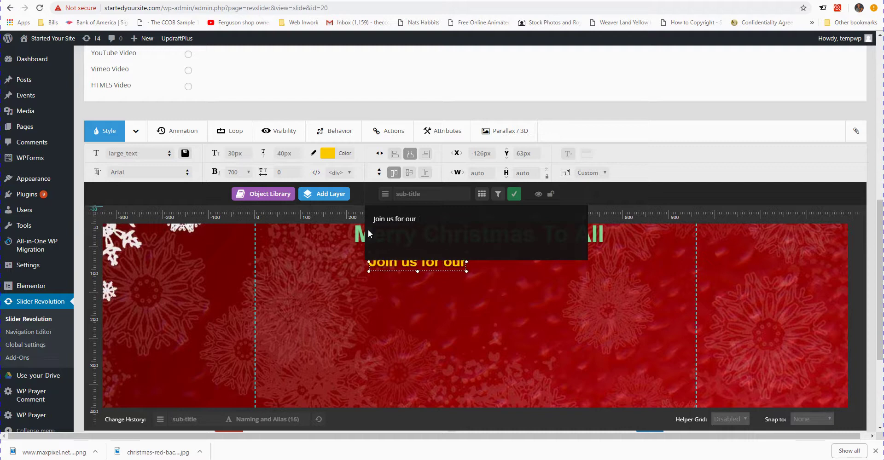
text(Christmas)
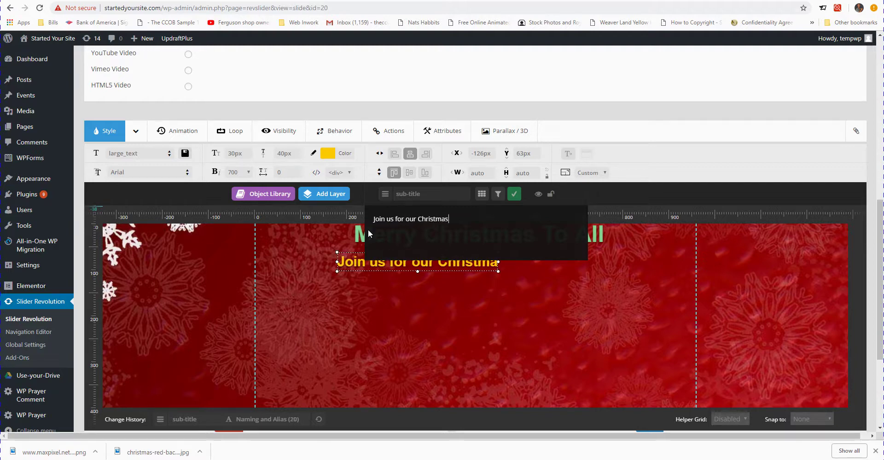
text( party)
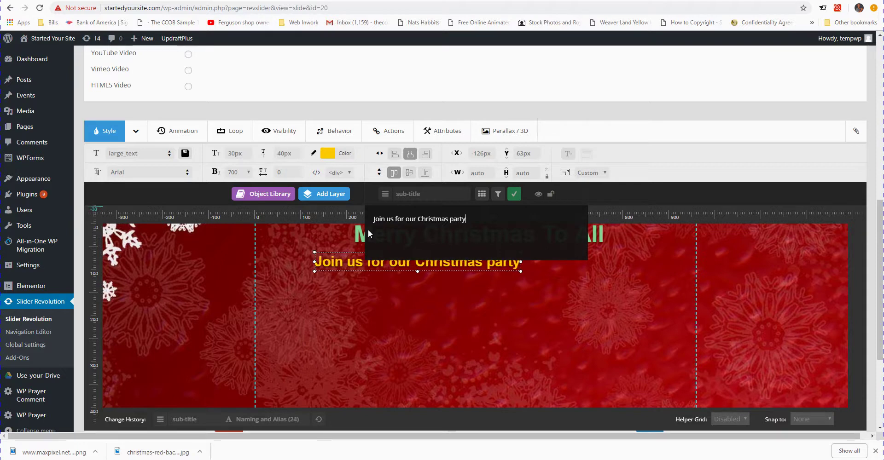
click(515, 197)
drag(443, 263, 464, 268)
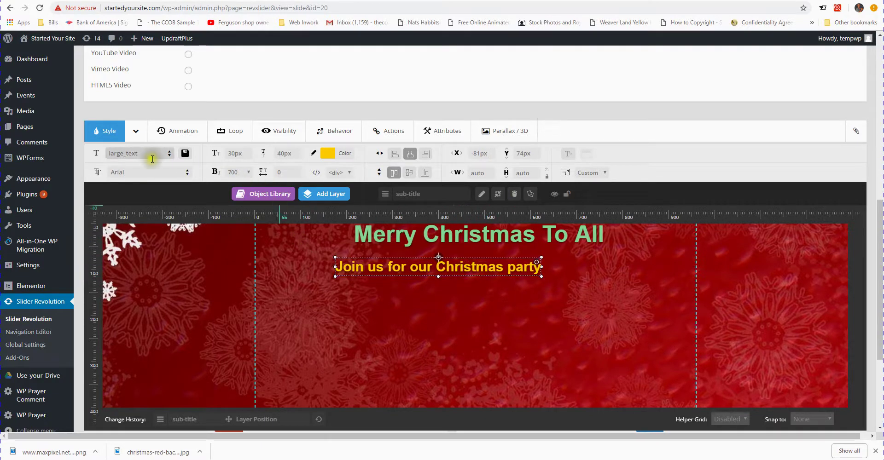
Set the sub-title layer's start animation template to Fade-In and nudge the layer slightly up and to the left.
click(179, 133)
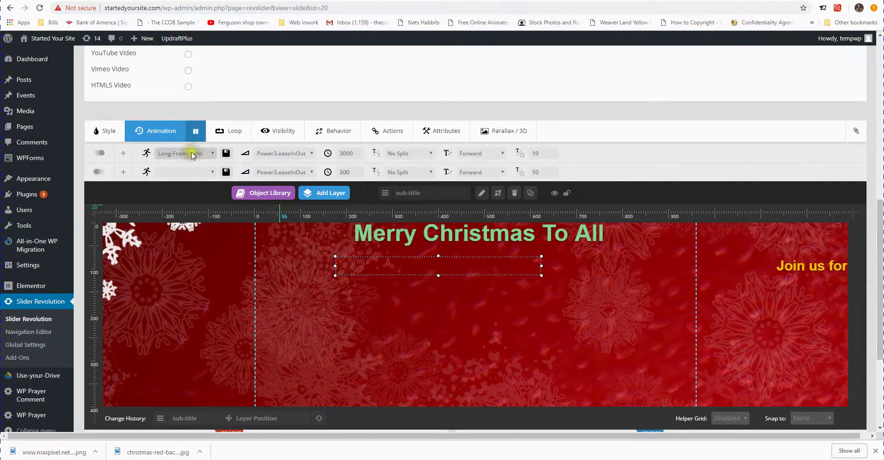
click(212, 153)
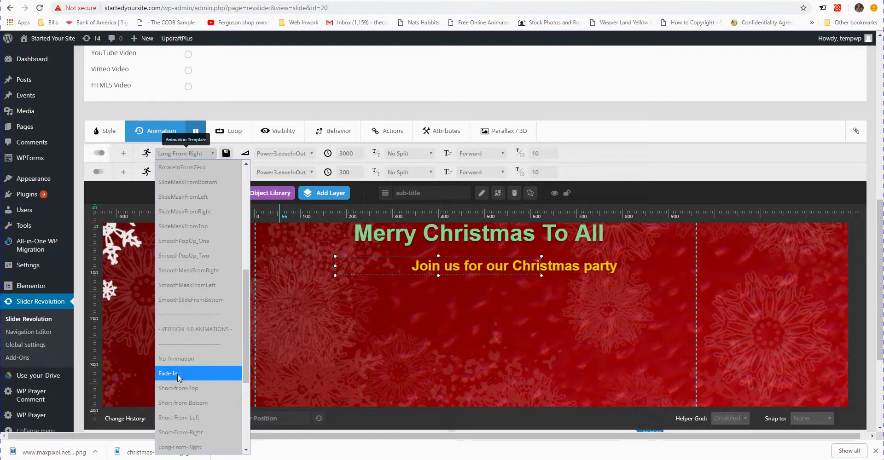
click(178, 374)
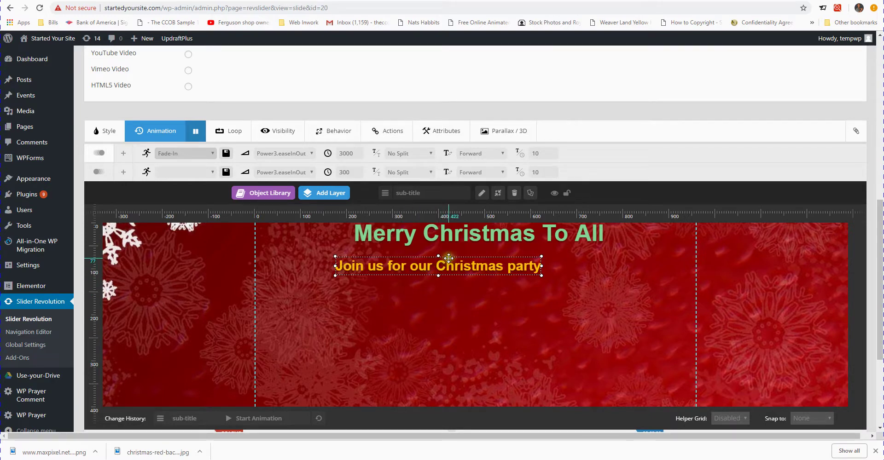
drag(452, 264, 437, 262)
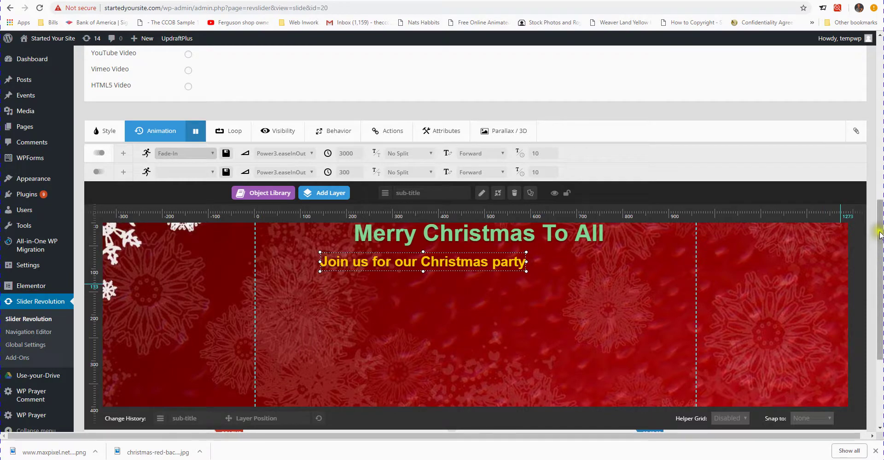
Set the sub-title layer's frame start to 1000 ms and shift the layer to the right beneath the heading.
drag(880, 235, 881, 263)
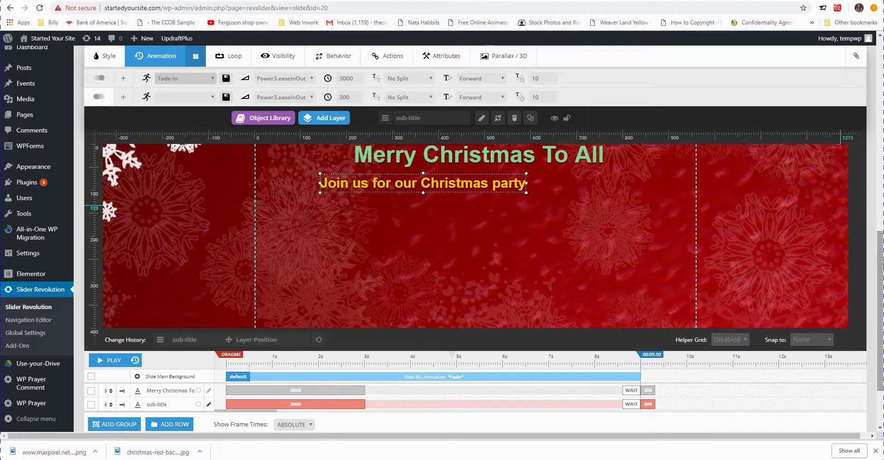
scroll(503, 333, down, 2)
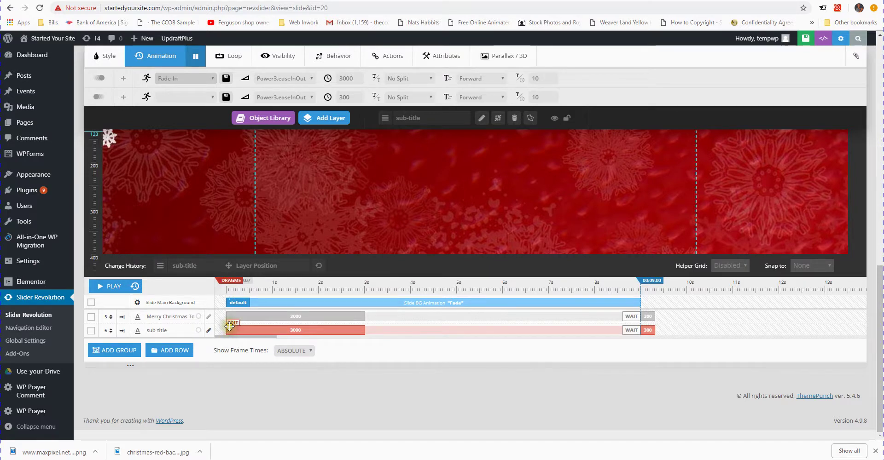
click(231, 324)
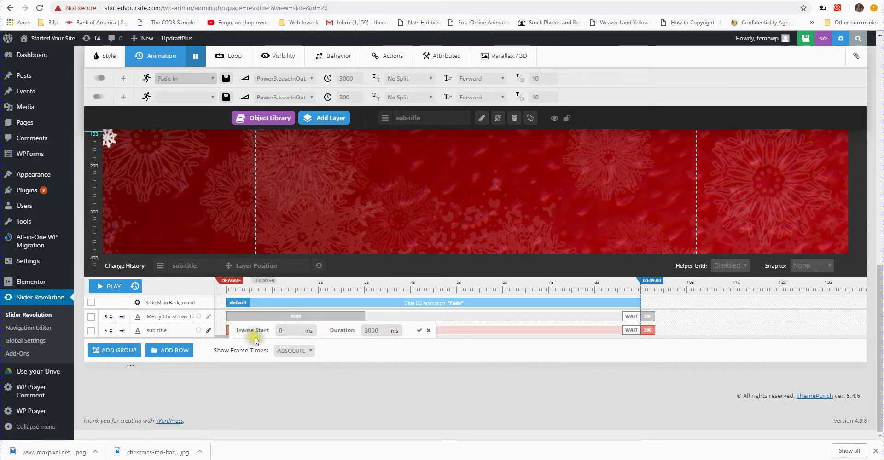
click(283, 332)
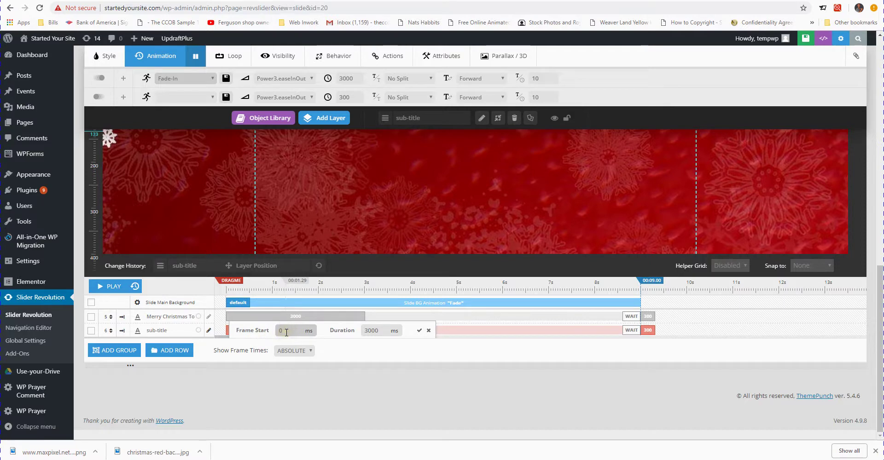
double_click(294, 334)
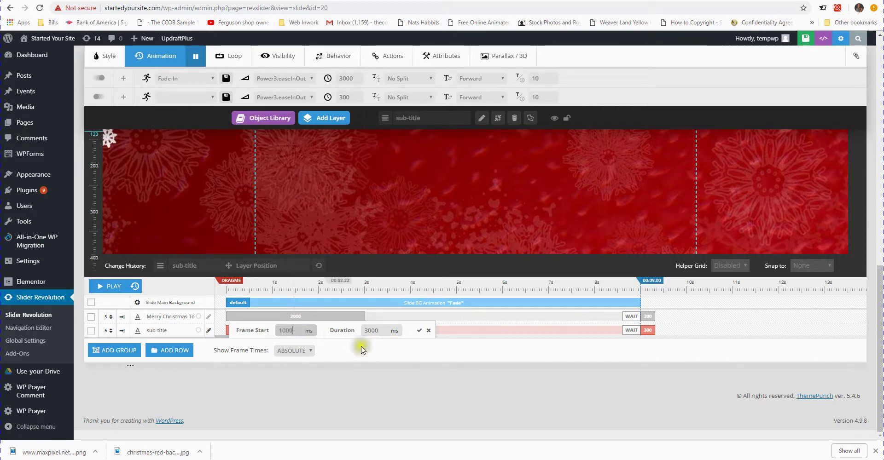
click(418, 330)
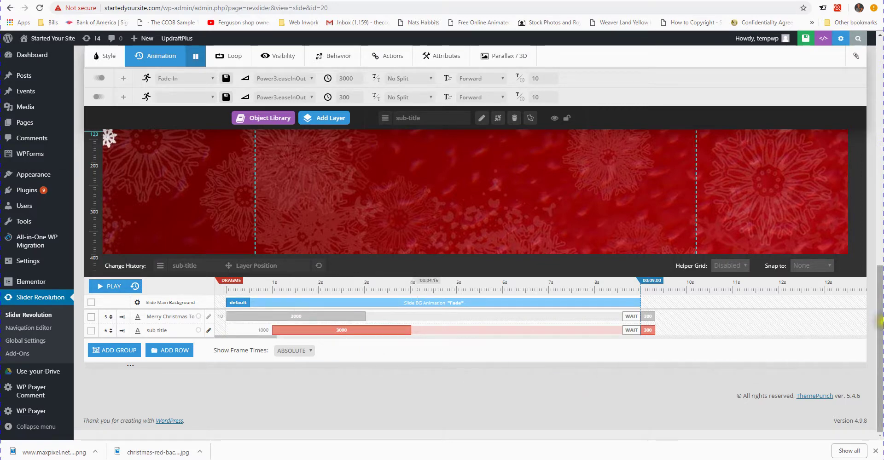
scroll(471, 308, up, 3)
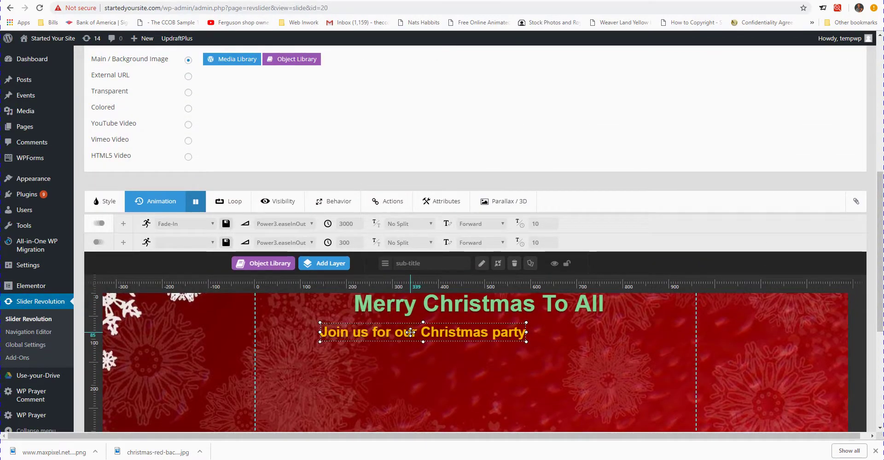
drag(410, 333, 436, 332)
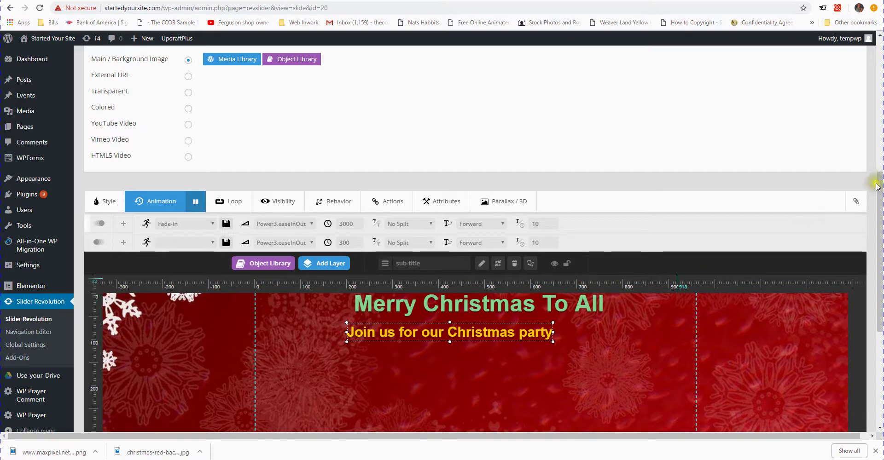
Add an image layer using Christmas-Ornaments-Christmas-Tree.png from the media library.
drag(879, 180, 880, 216)
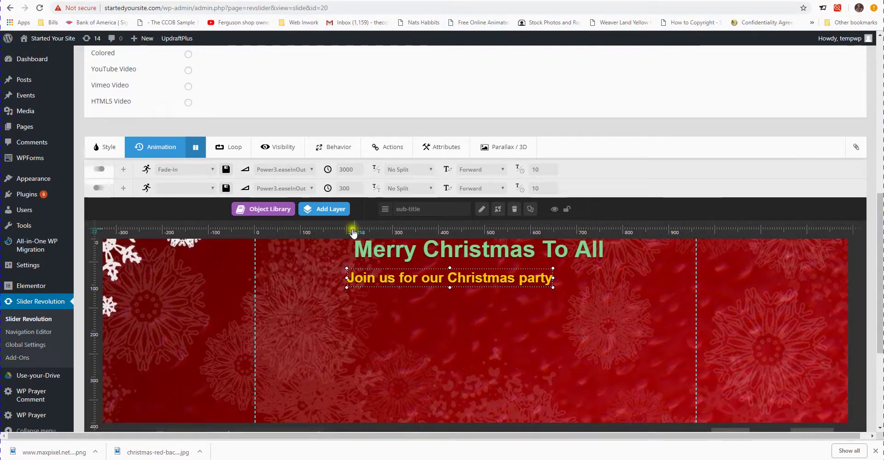
mouse_move(336, 209)
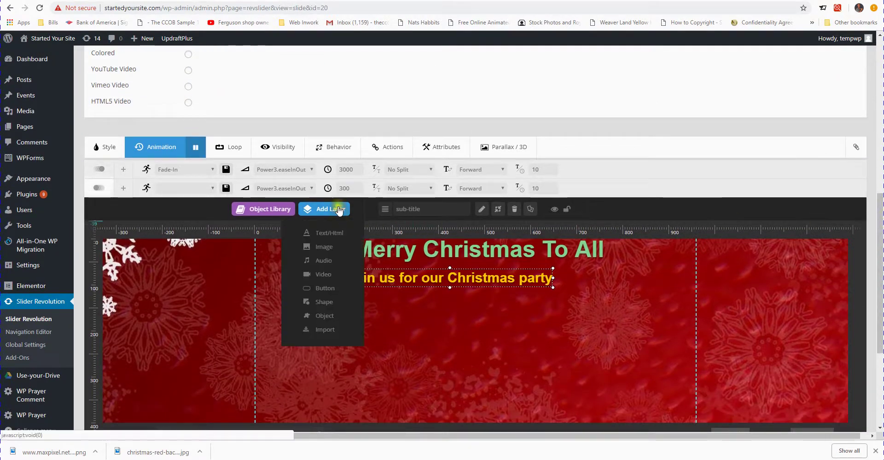
click(324, 247)
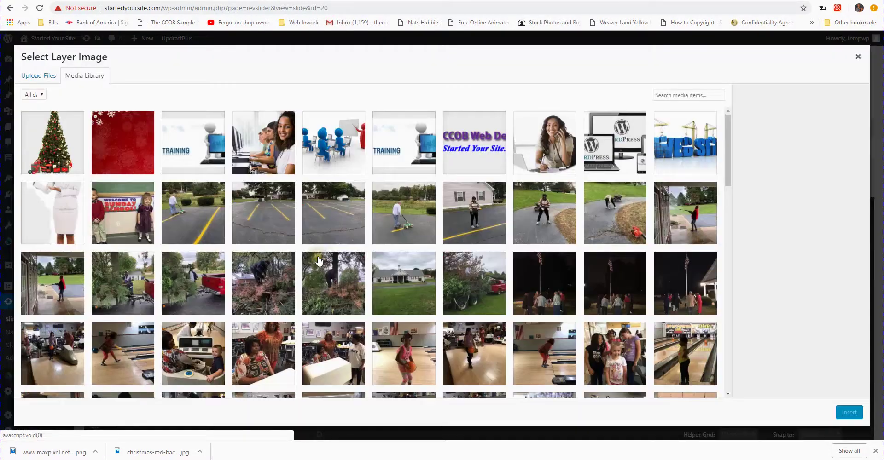
click(54, 137)
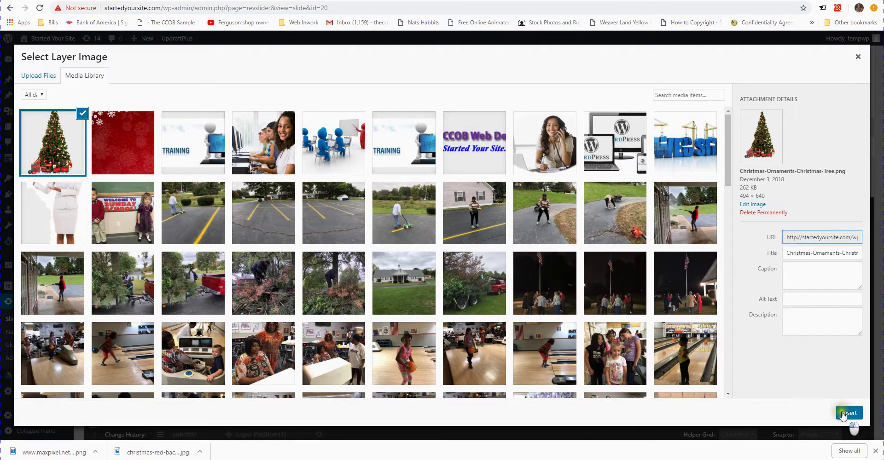
click(849, 412)
Move the tree image layer up and toward the middle of the slide, beneath the heading.
mouse_move(435, 367)
mouse_down()
mouse_move(514, 360)
mouse_move(501, 358)
mouse_up()
scroll(880, 260, down, 2)
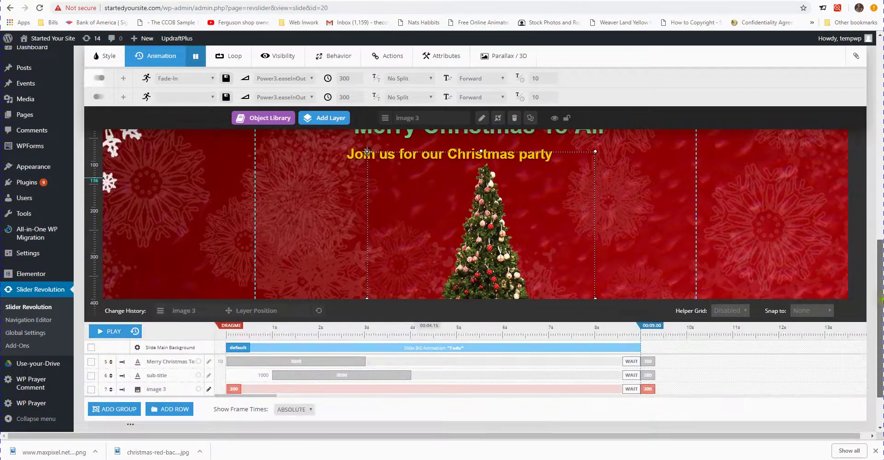
drag(496, 212, 509, 214)
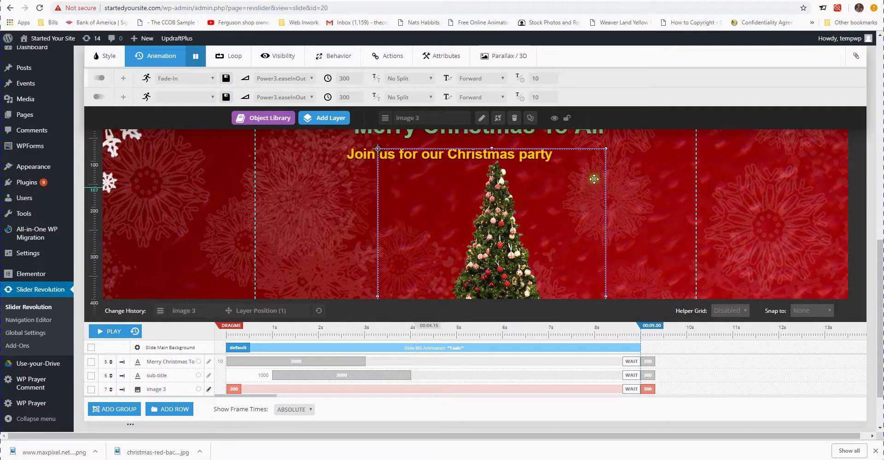
drag(567, 216, 570, 212)
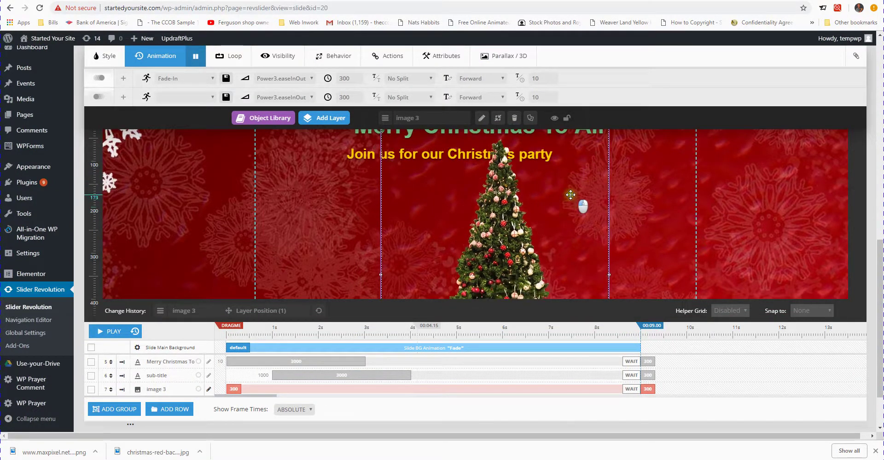
scroll(877, 264, up, 1)
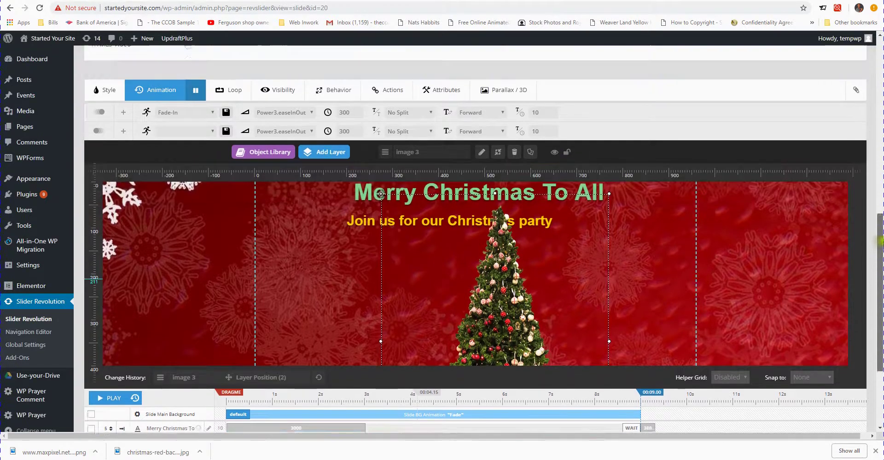
drag(578, 252, 577, 244)
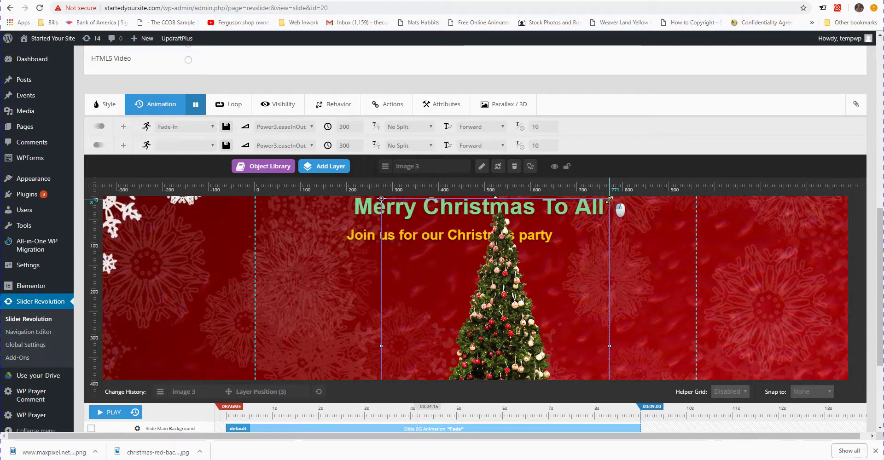
Shrink the tree image to about 270 px wide and place it in the middle, just beneath the sub-title text.
mouse_move(609, 200)
mouse_down()
mouse_move(559, 265)
mouse_move(534, 277)
mouse_move(536, 294)
mouse_move(533, 284)
mouse_move(548, 283)
mouse_up()
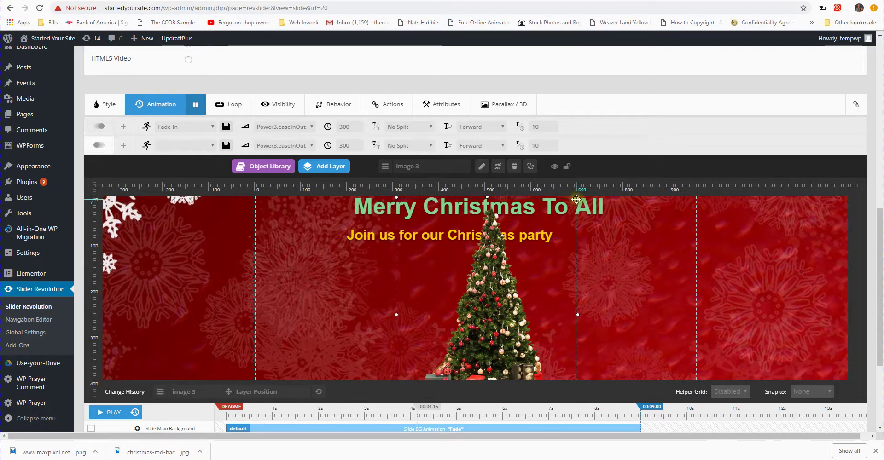
drag(575, 199, 551, 227)
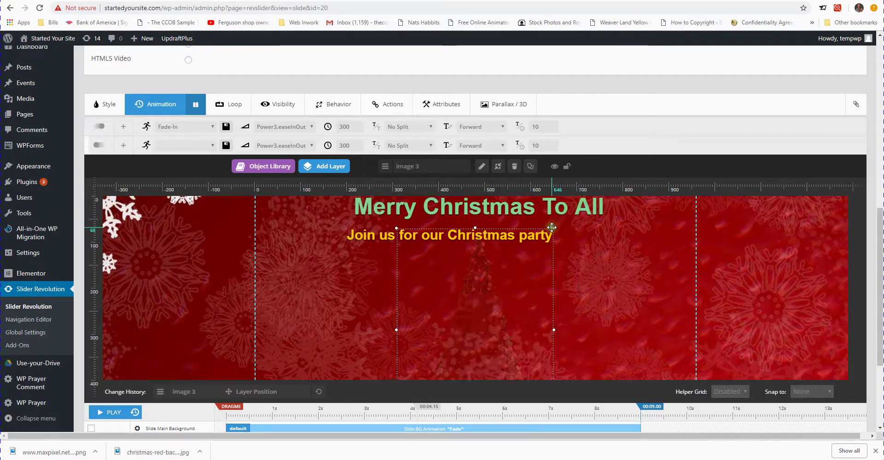
mouse_move(527, 285)
mouse_down()
mouse_move(581, 295)
mouse_move(669, 288)
mouse_move(642, 291)
mouse_move(657, 290)
mouse_up()
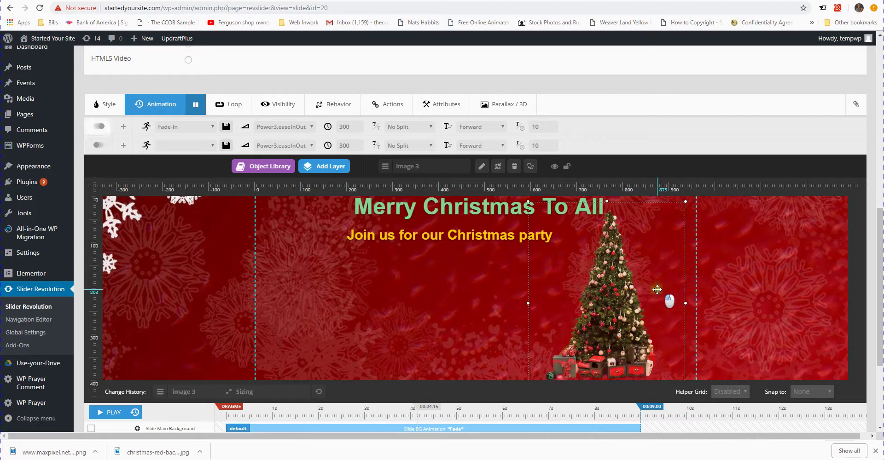
drag(668, 221, 518, 306)
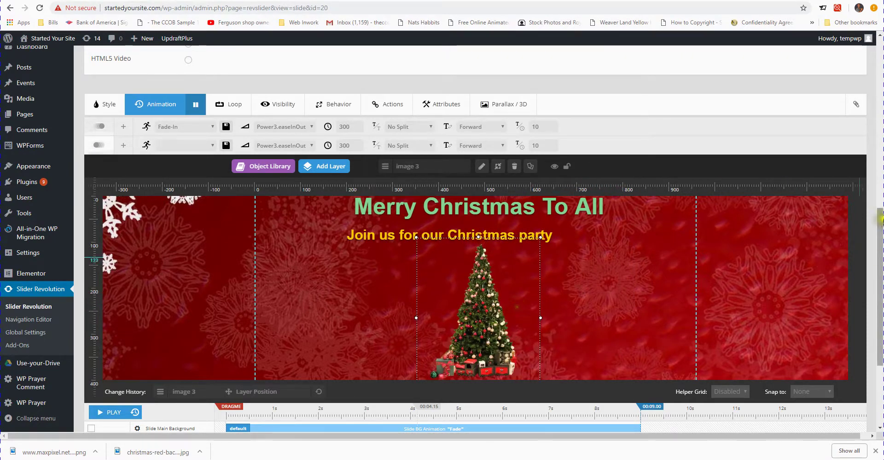
scroll(736, 271, down, 2)
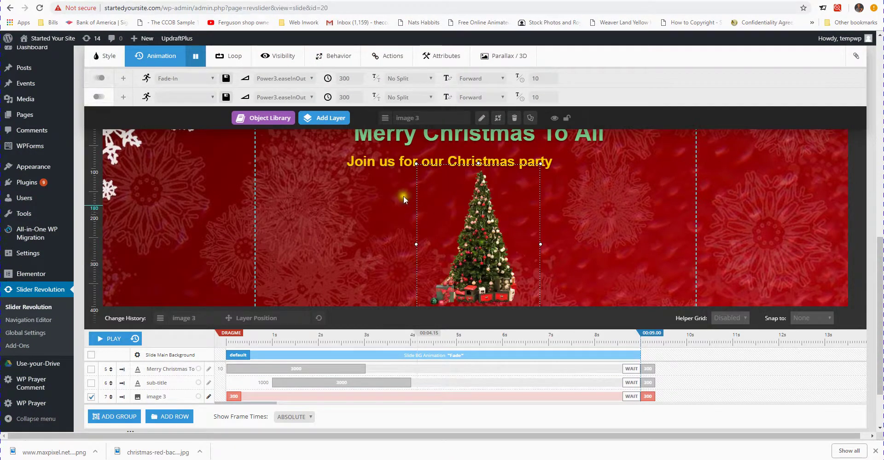
drag(499, 229, 496, 225)
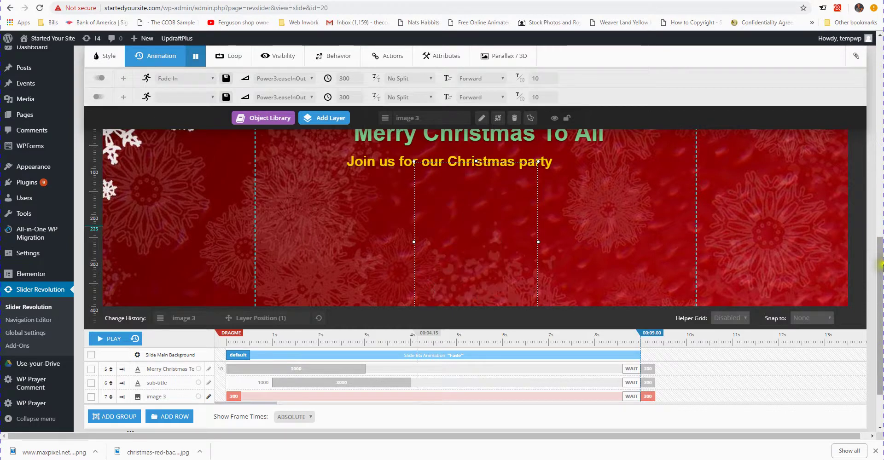
Rename the tree image layer as "Christmas tree".
scroll(872, 237, down, 1)
scroll(880, 256, up, 2)
scroll(879, 255, up, 2)
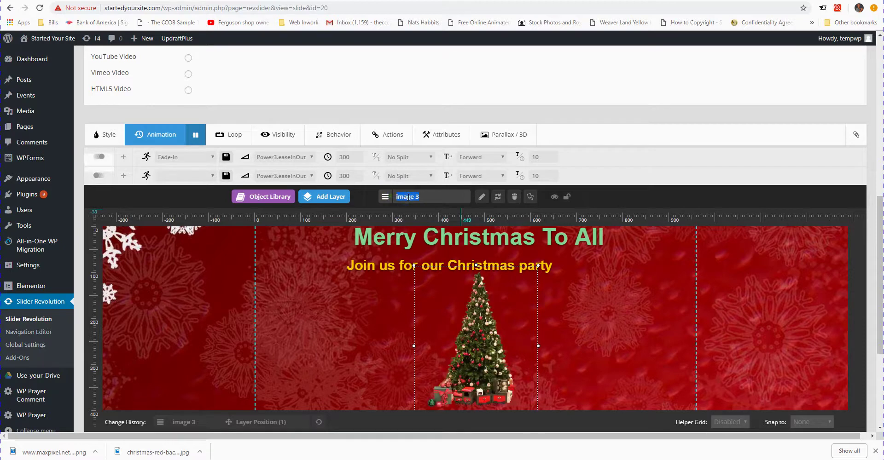
text(christ)
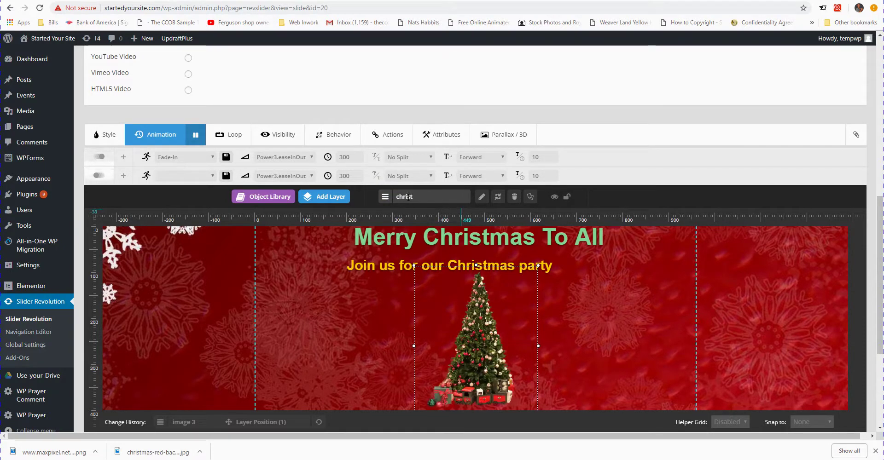
text(mas)
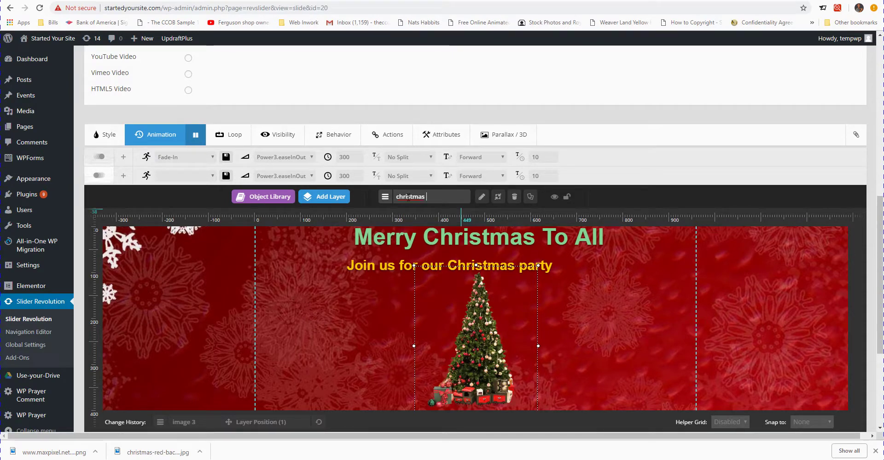
text( tree)
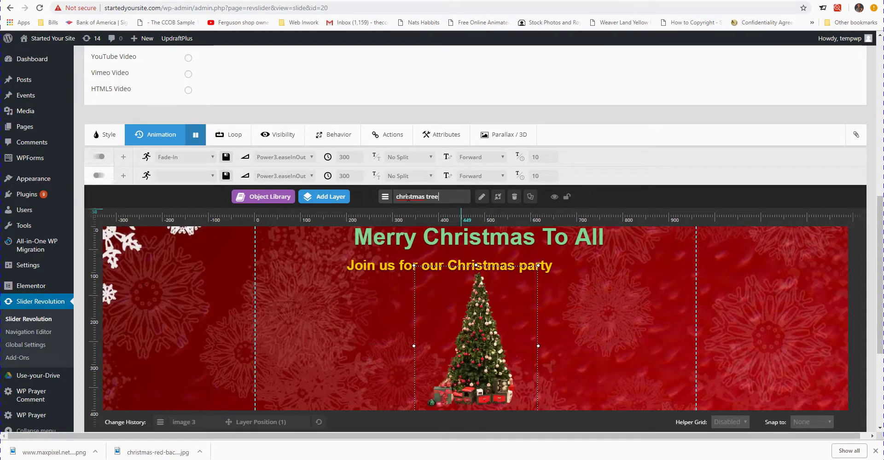
right_click(408, 198)
click(439, 203)
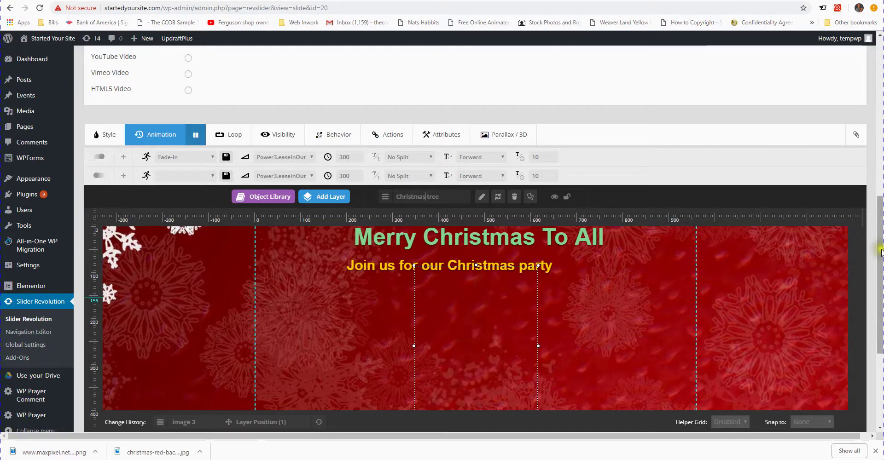
Set the Christmas tree layer's frame start to 3000 ms in the timeline.
drag(880, 261, 876, 295)
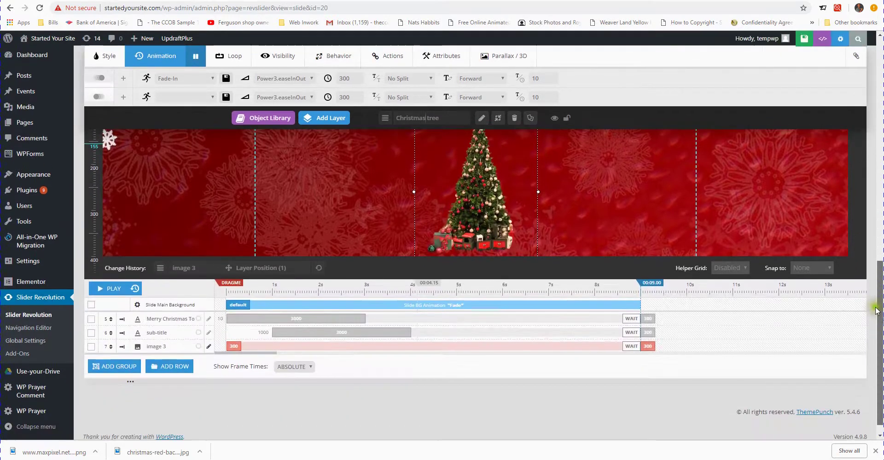
click(233, 341)
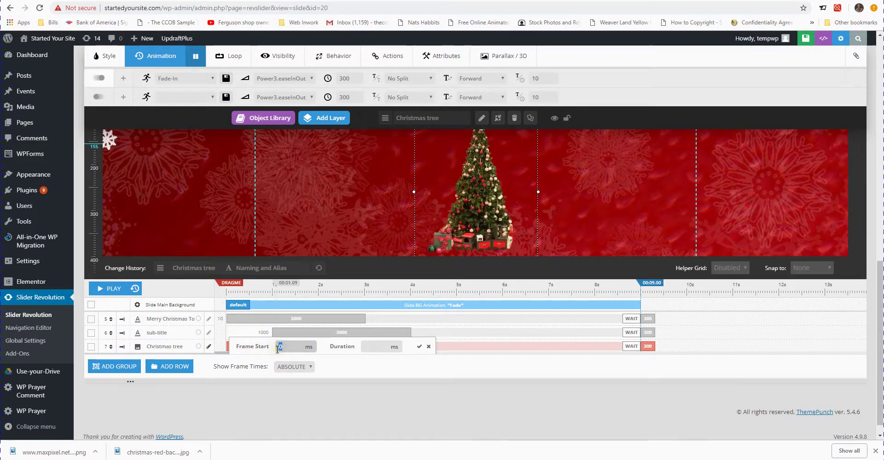
text(3000)
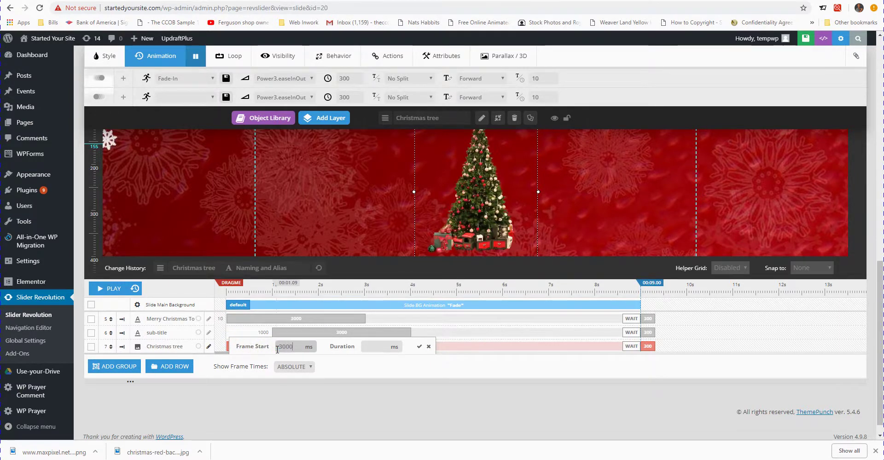
click(419, 348)
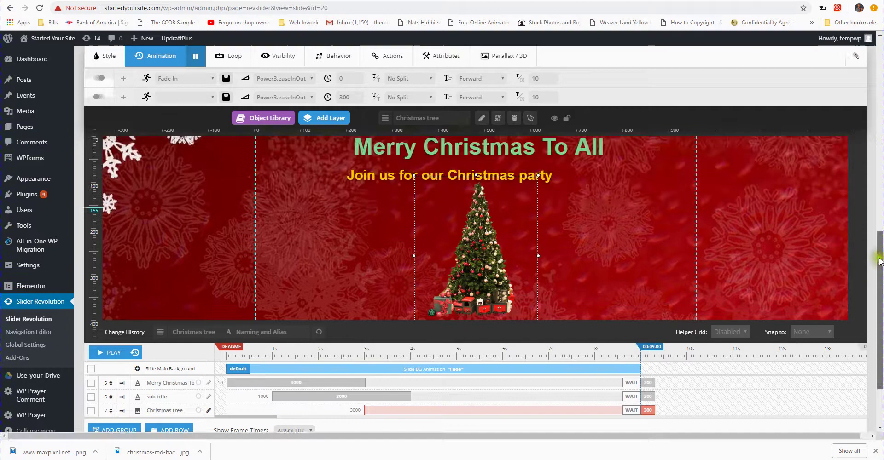
Apply the RotateInFromBottom start animation to the Christmas tree layer and set its animation speed to 3000 ms.
drag(874, 294, 878, 208)
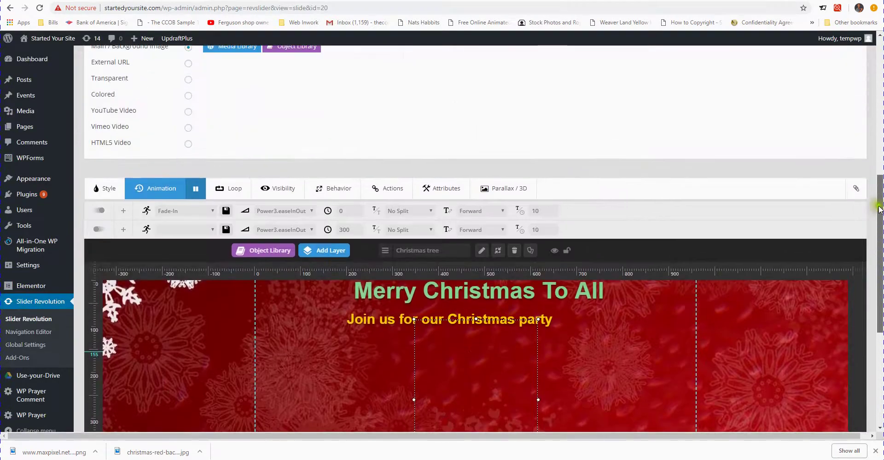
click(213, 211)
scroll(236, 258, down, 5)
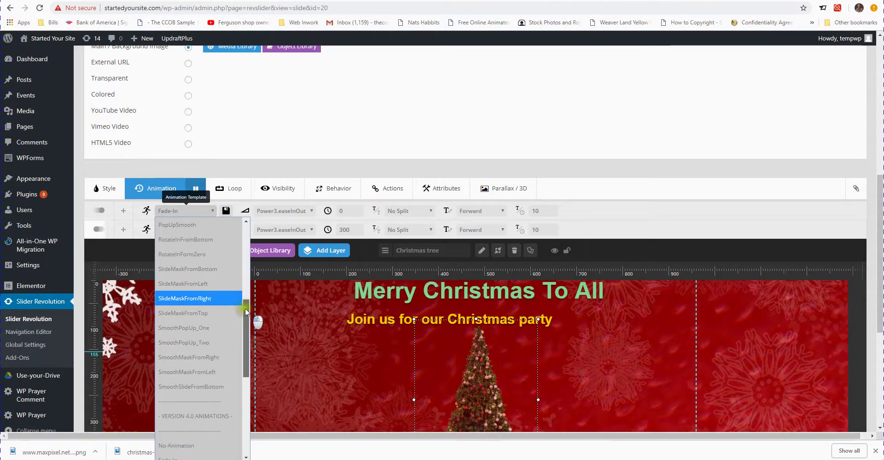
mouse_move(246, 313)
mouse_down()
mouse_move(246, 329)
mouse_move(246, 310)
mouse_up()
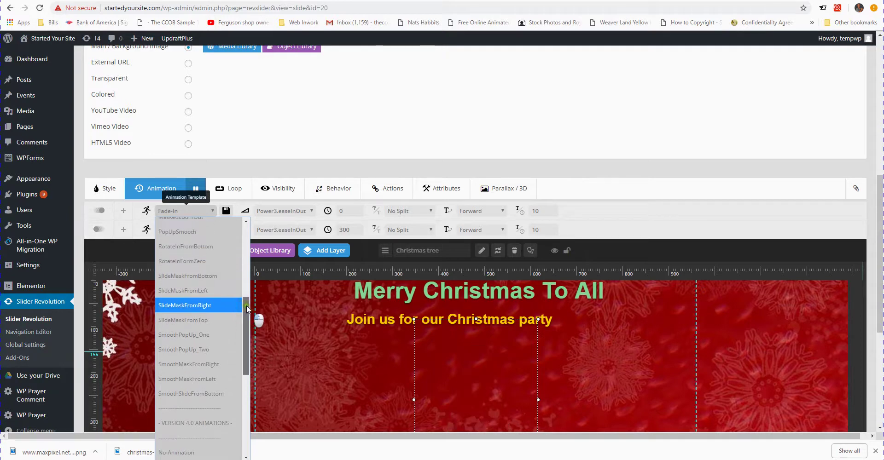
click(182, 247)
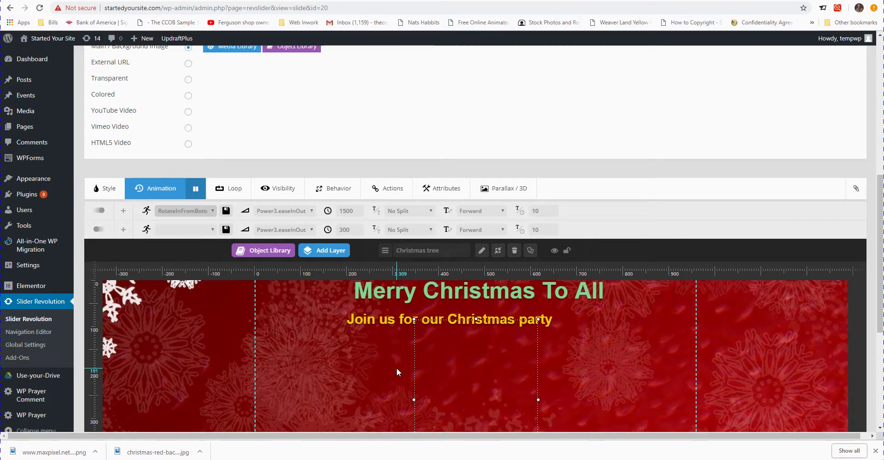
double_click(350, 211)
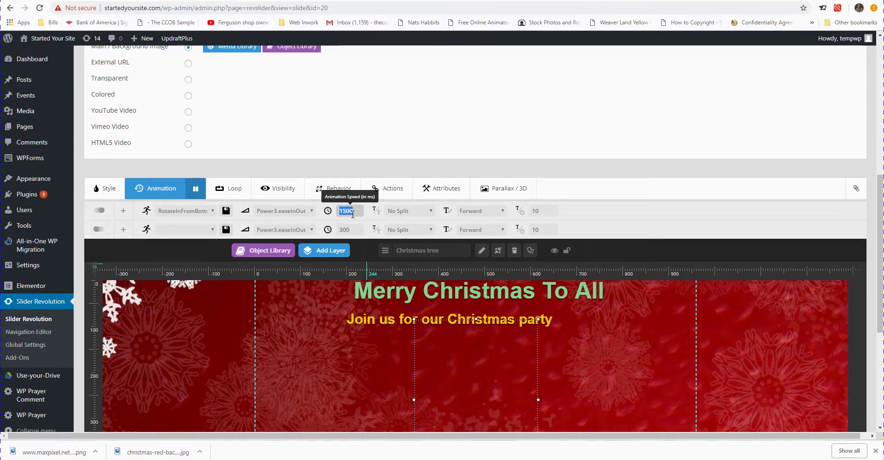
text(000)
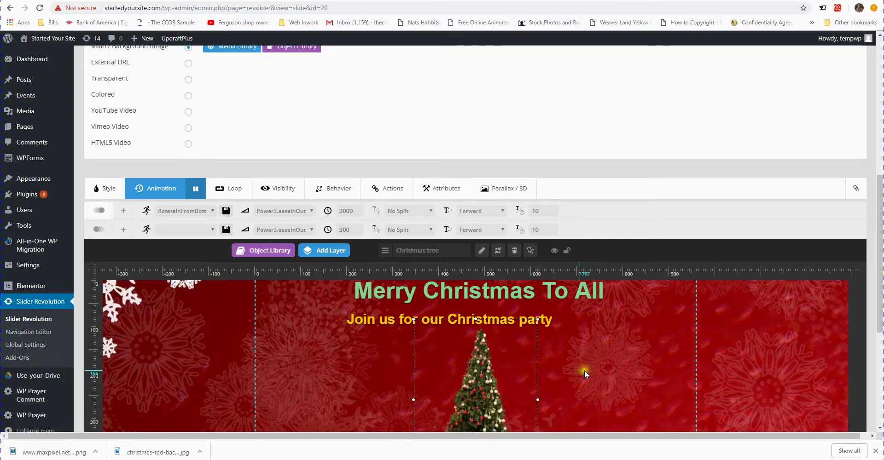
Move slide #5 with the red Christmas background ahead of slide #1 in the slide order and save the slide.
drag(880, 271, 880, 183)
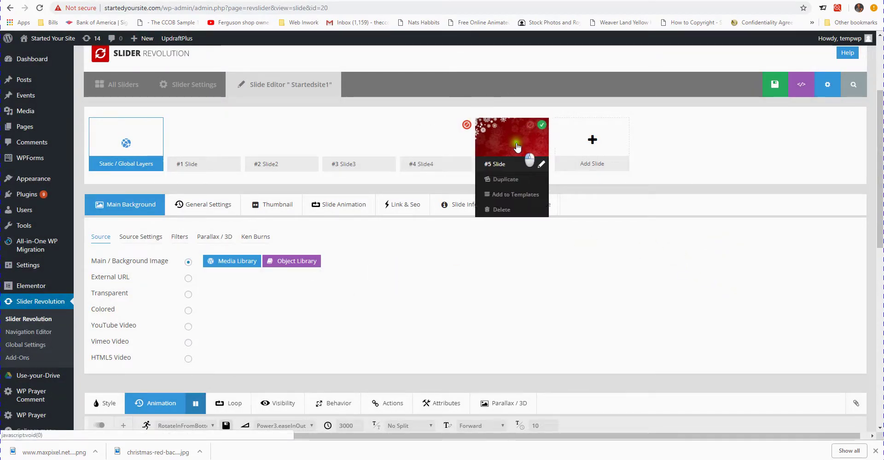
drag(515, 140, 205, 133)
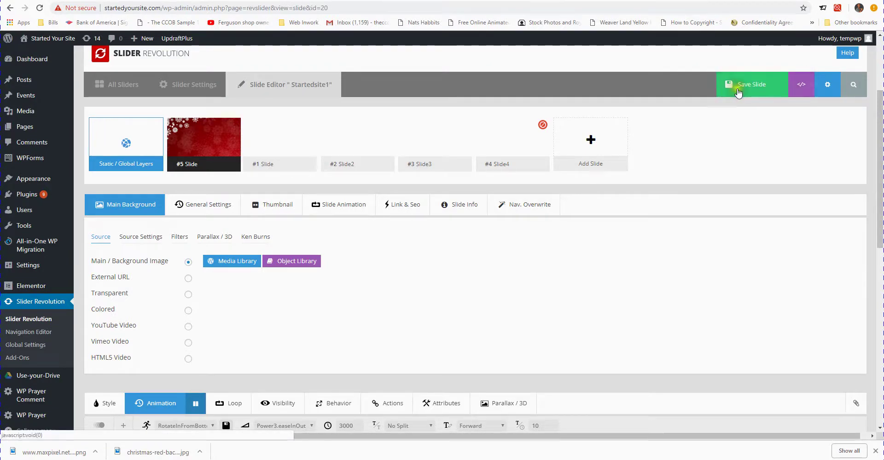
click(738, 93)
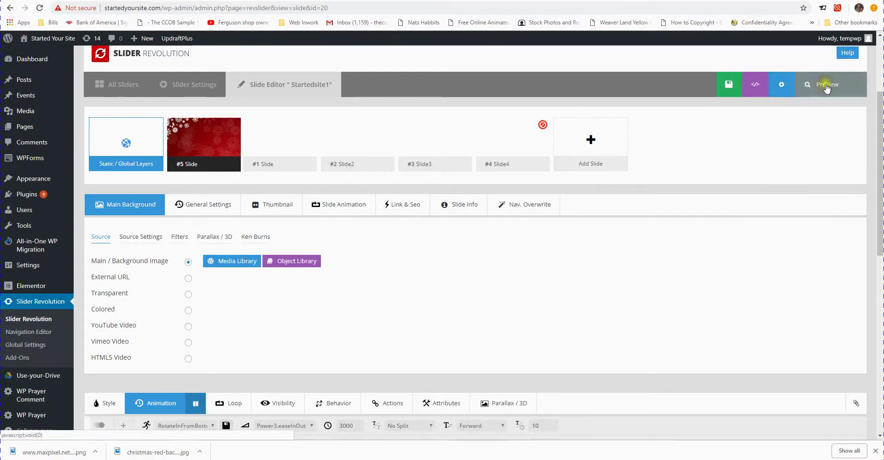
Preview the Christmas slide's animations, close the preview and save the slide again.
click(819, 92)
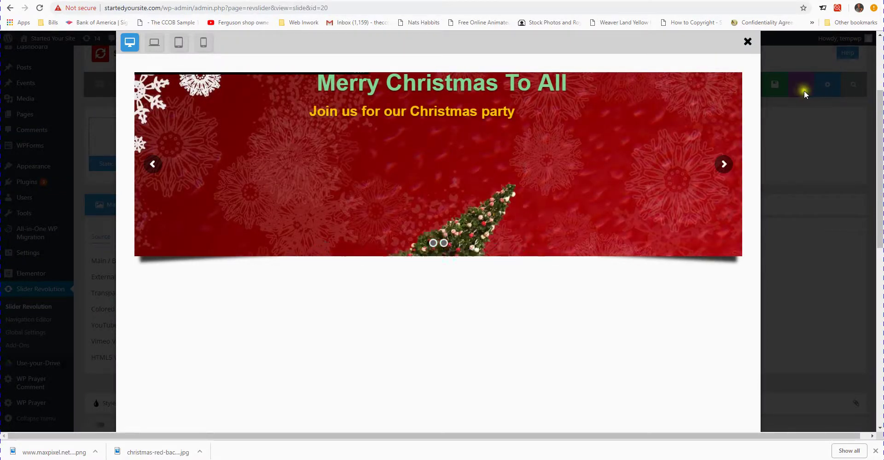
click(748, 42)
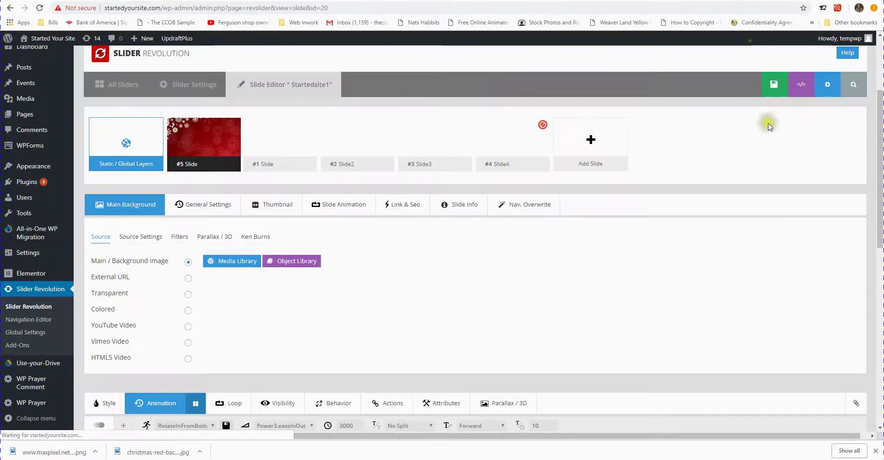
click(748, 85)
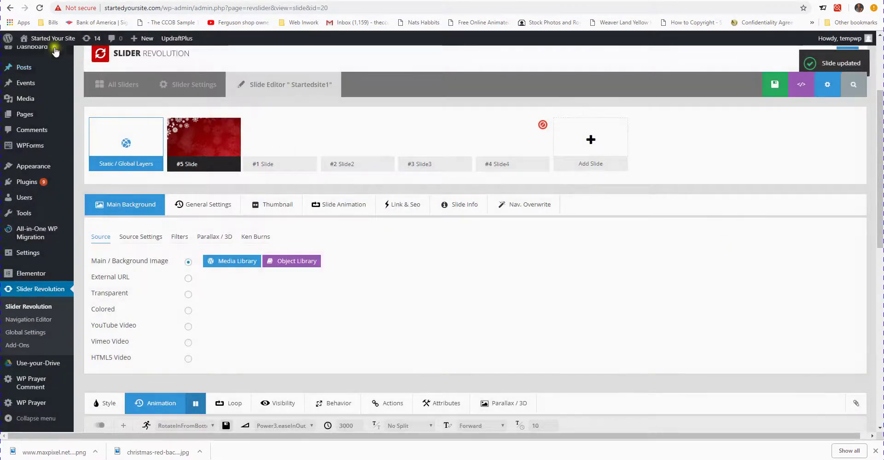
Open the live Started Your Site home page to check the slider there.
mouse_move(40, 39)
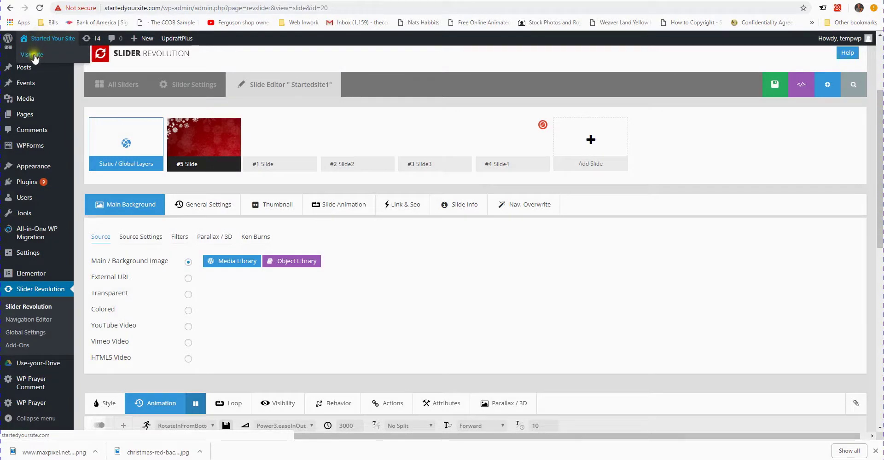
click(33, 55)
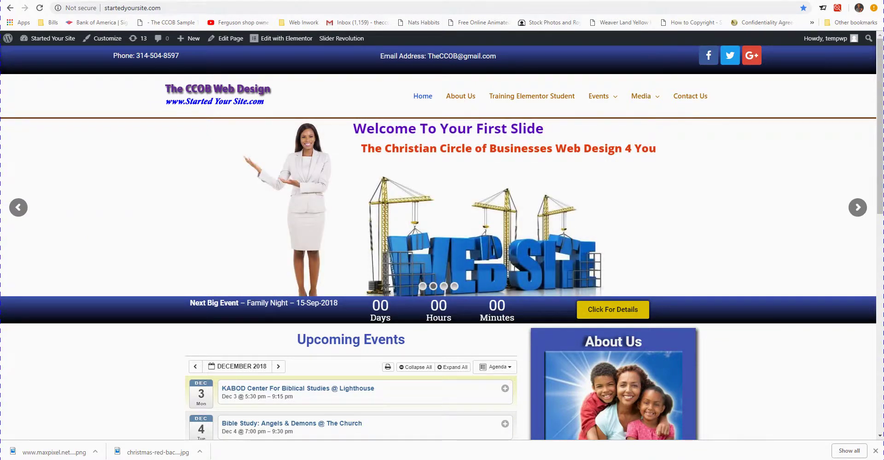
mouse_move(463, 459)
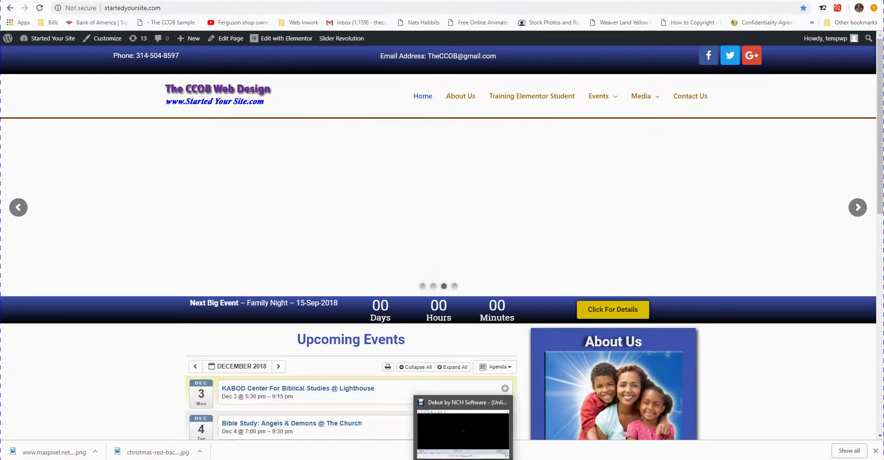
click(463, 433)
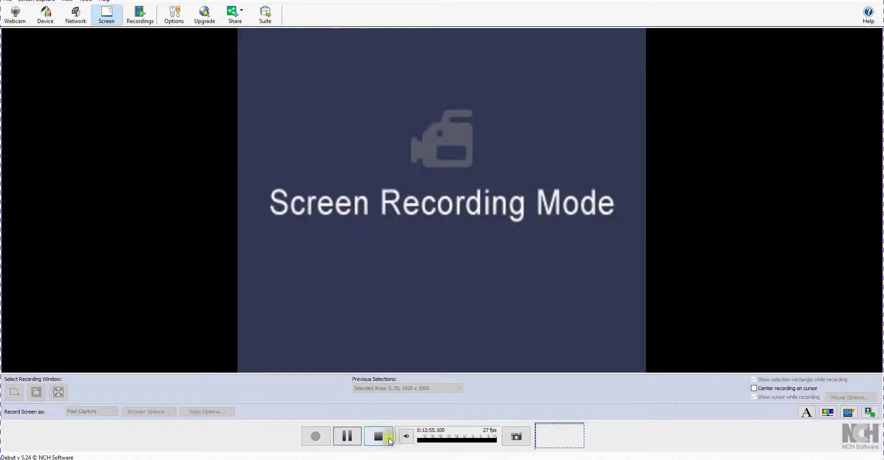